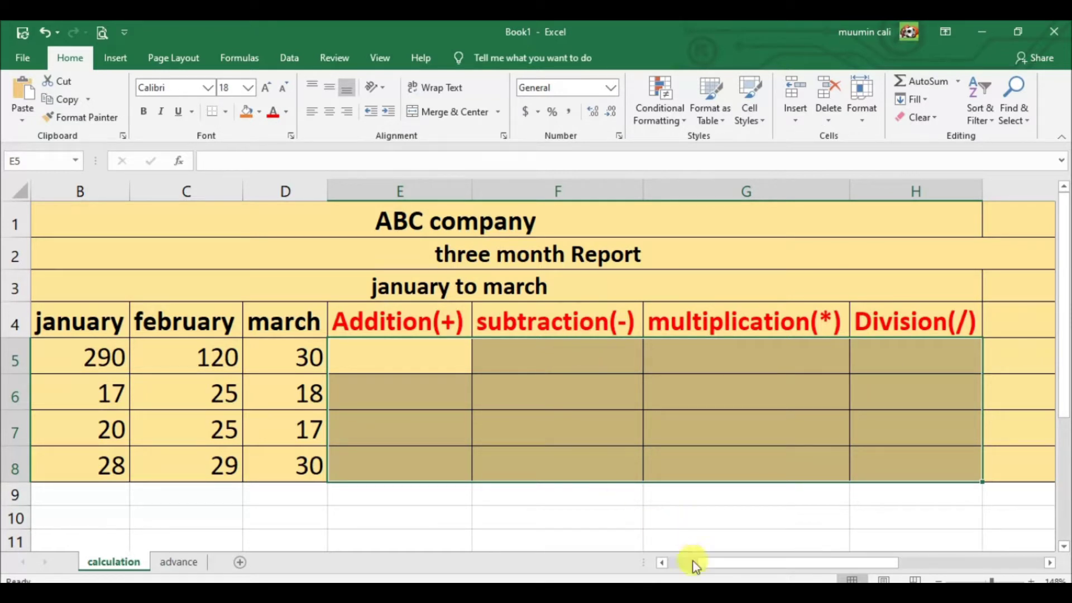
Enter =B5+C5+D5 in E5 to total sonkor's three months, giving 440.
left_click_drag(694, 562, 678, 575)
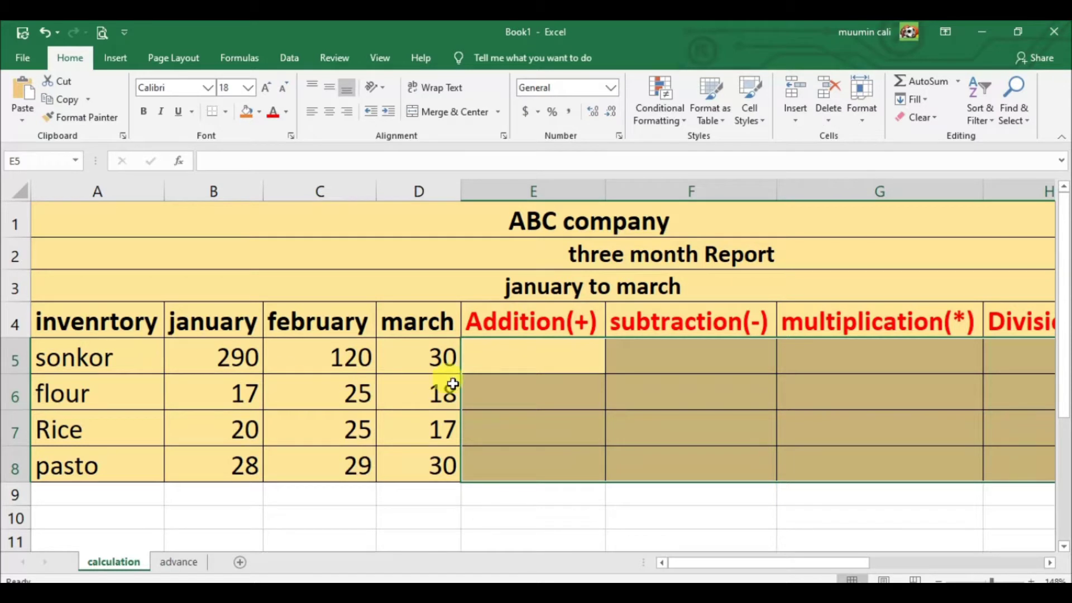
left_click(508, 363)
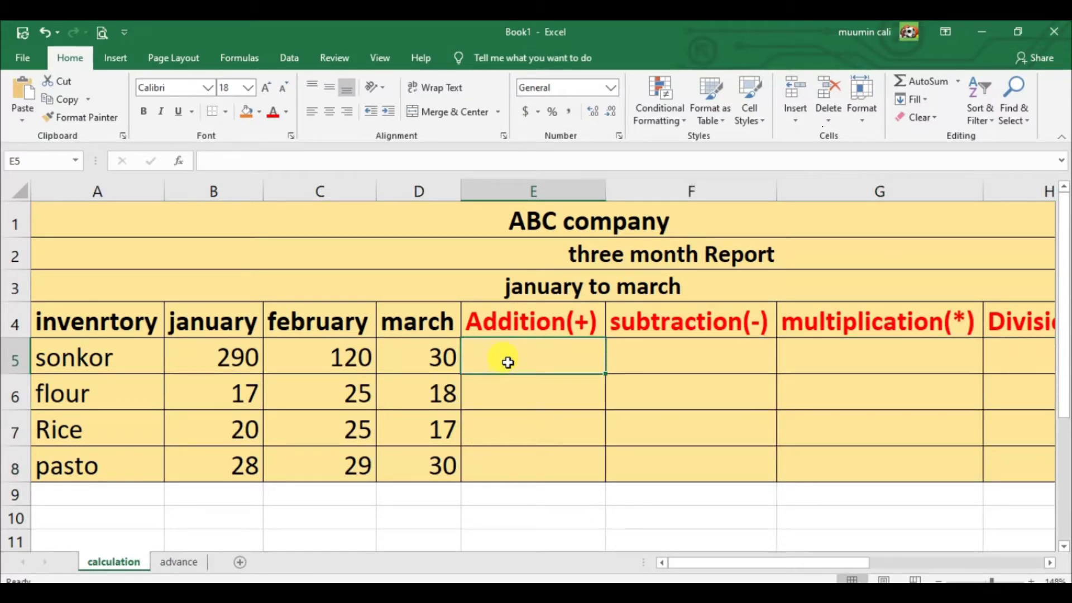
type("=")
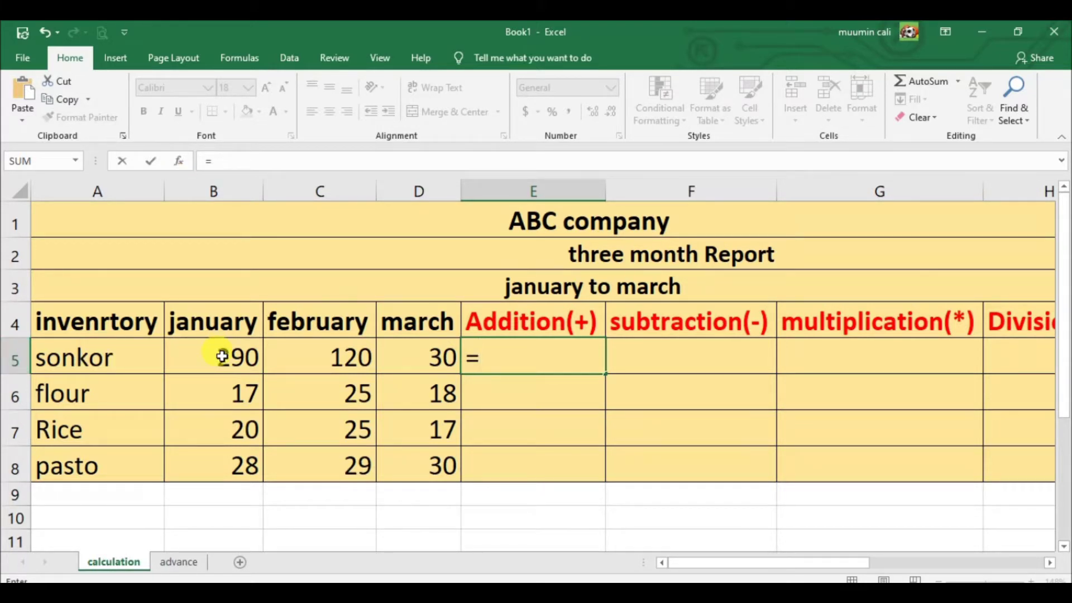
left_click(223, 357)
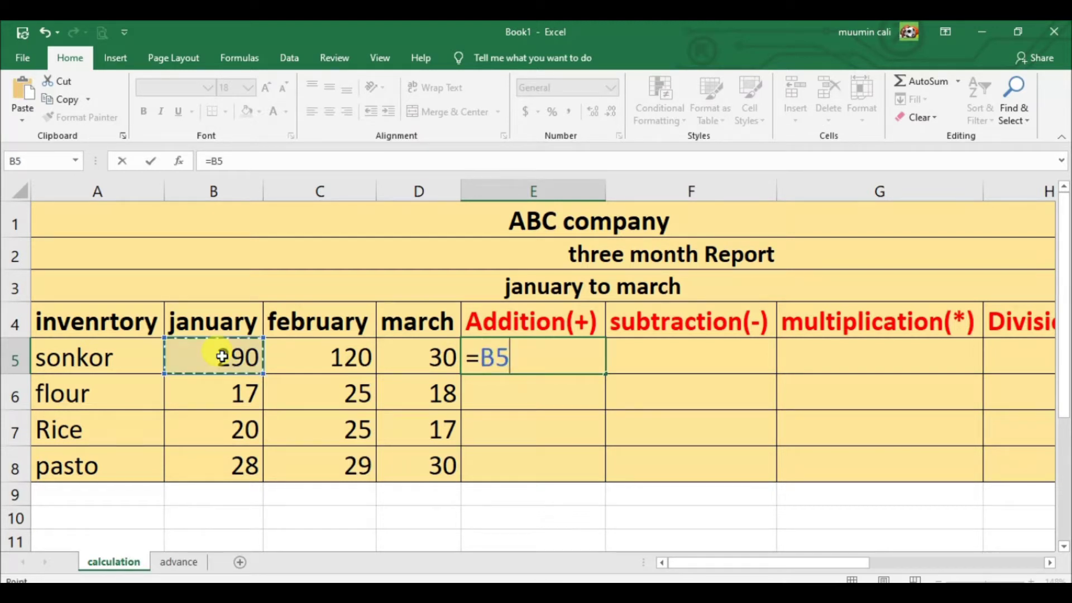
type("+")
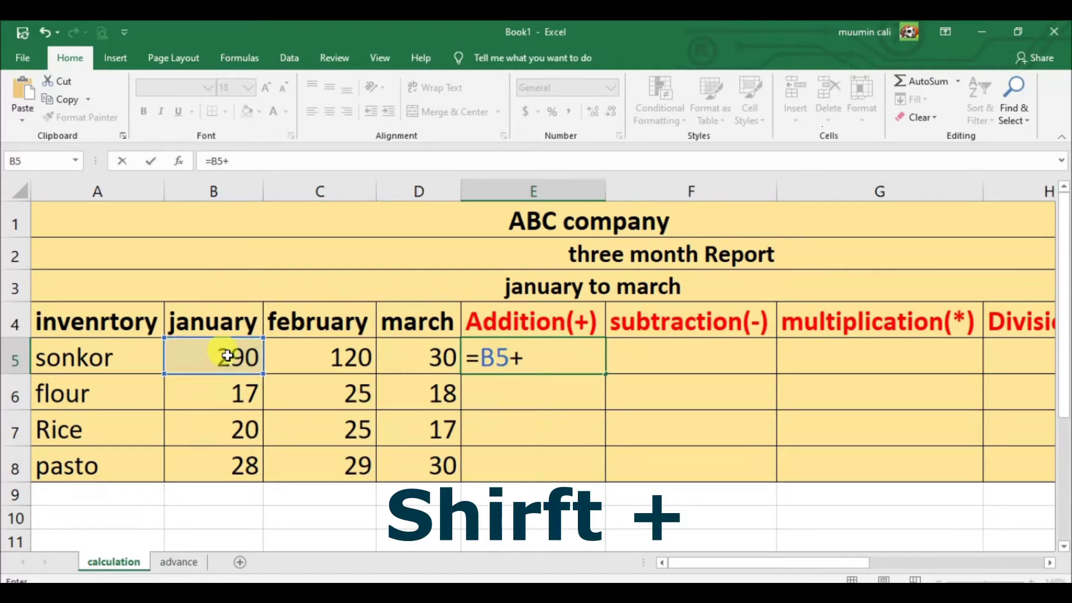
left_click(296, 366)
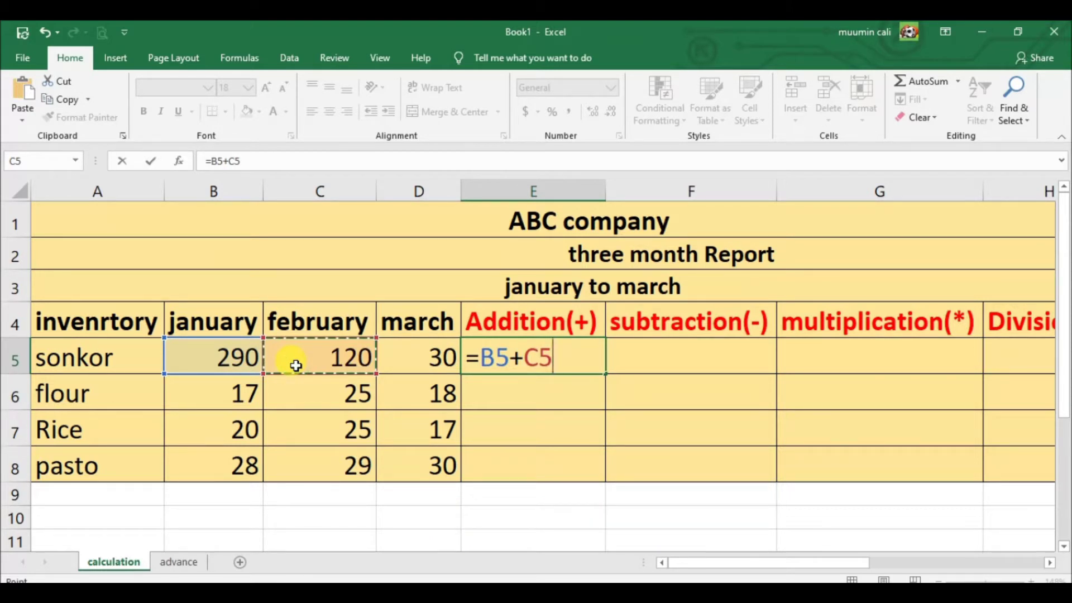
type("+")
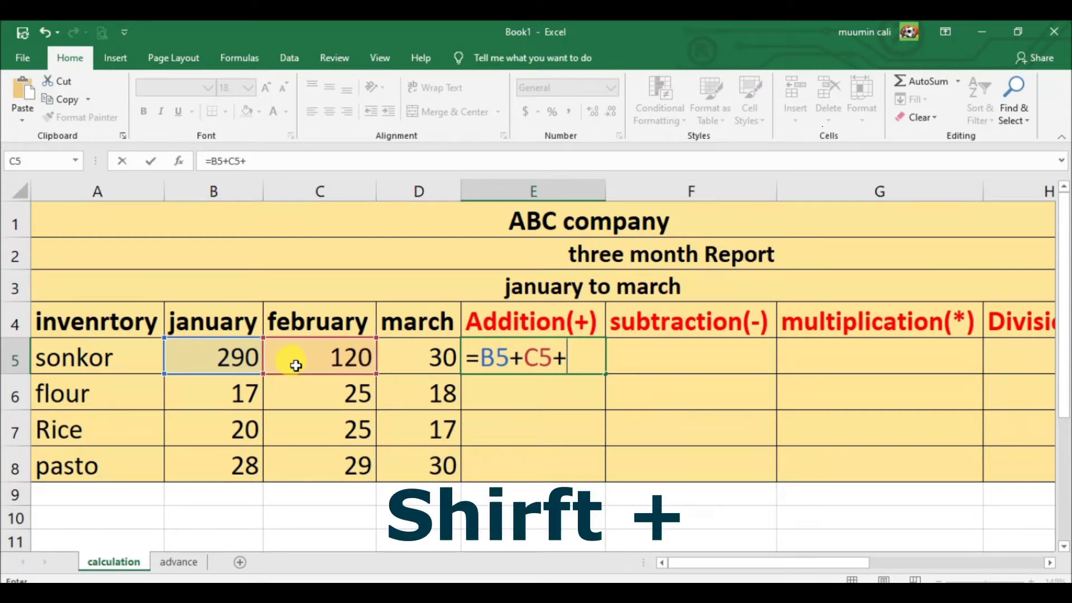
left_click(423, 357)
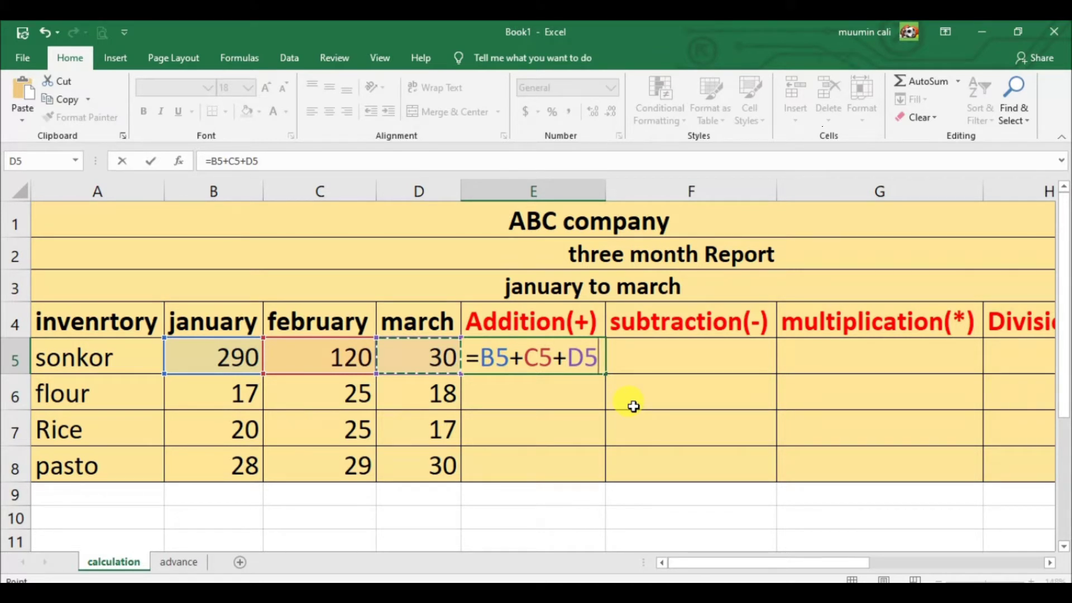
key("Return")
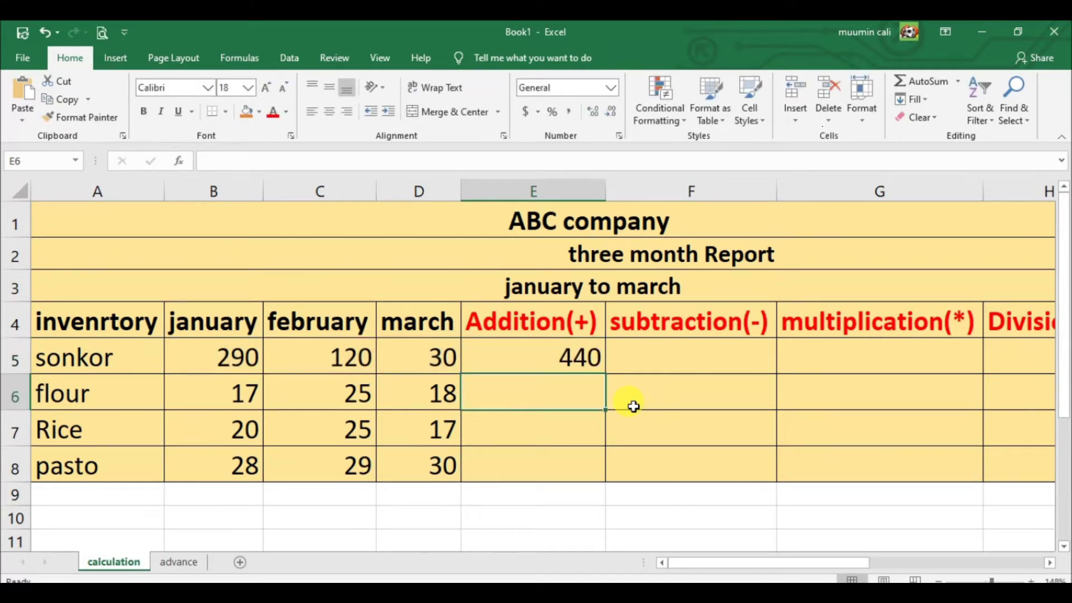
Fill the addition formula down to E8 (60, 62, 87) and begin re-entering E5 with =sum.
left_click(572, 355)
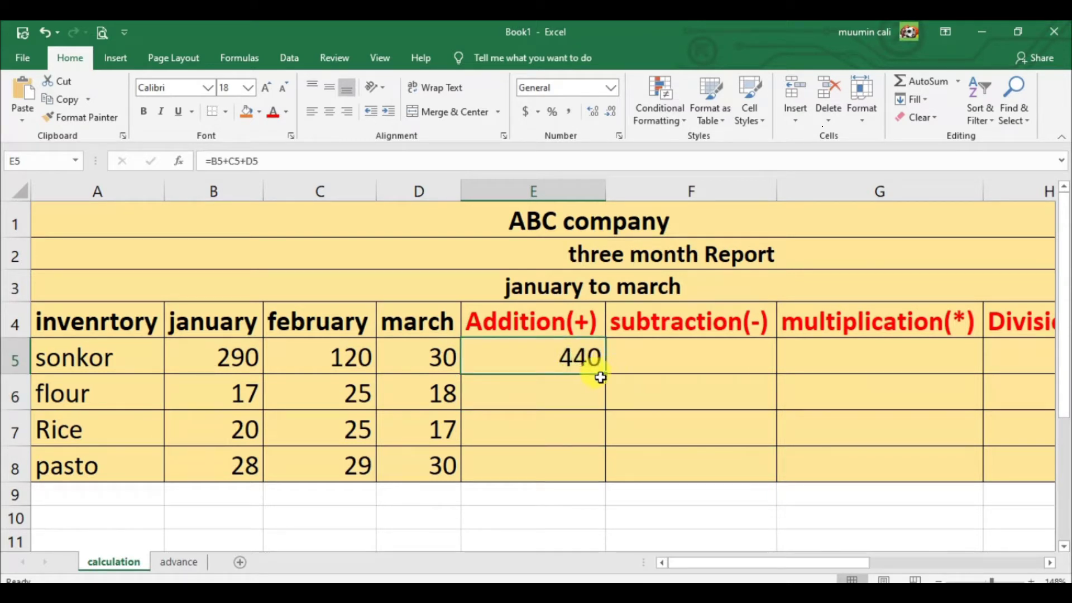
left_click_drag(604, 375, 603, 469)
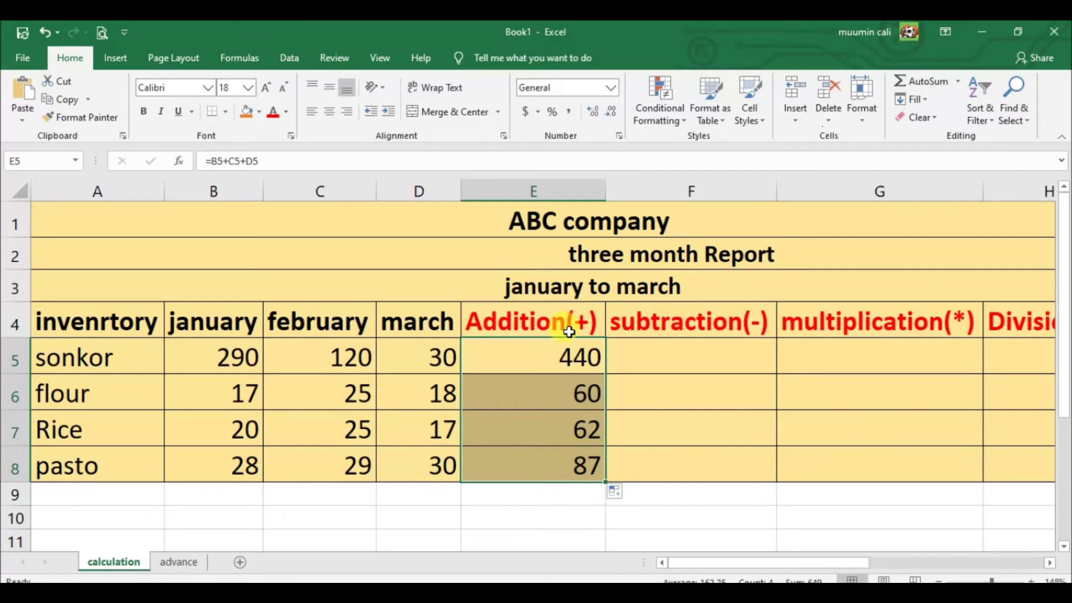
left_click(545, 358)
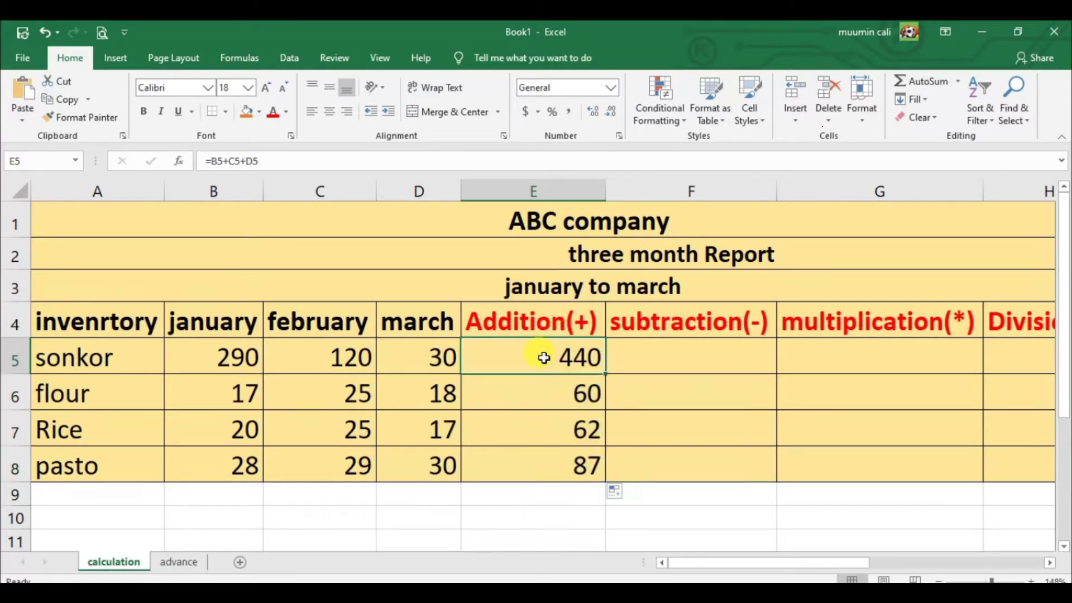
type("=")
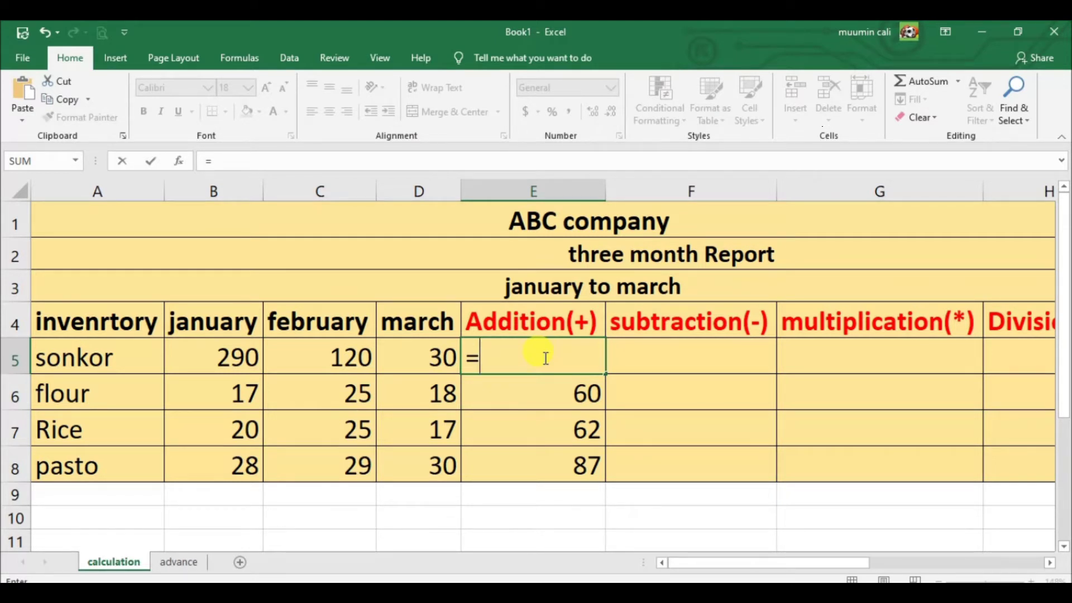
type("sum")
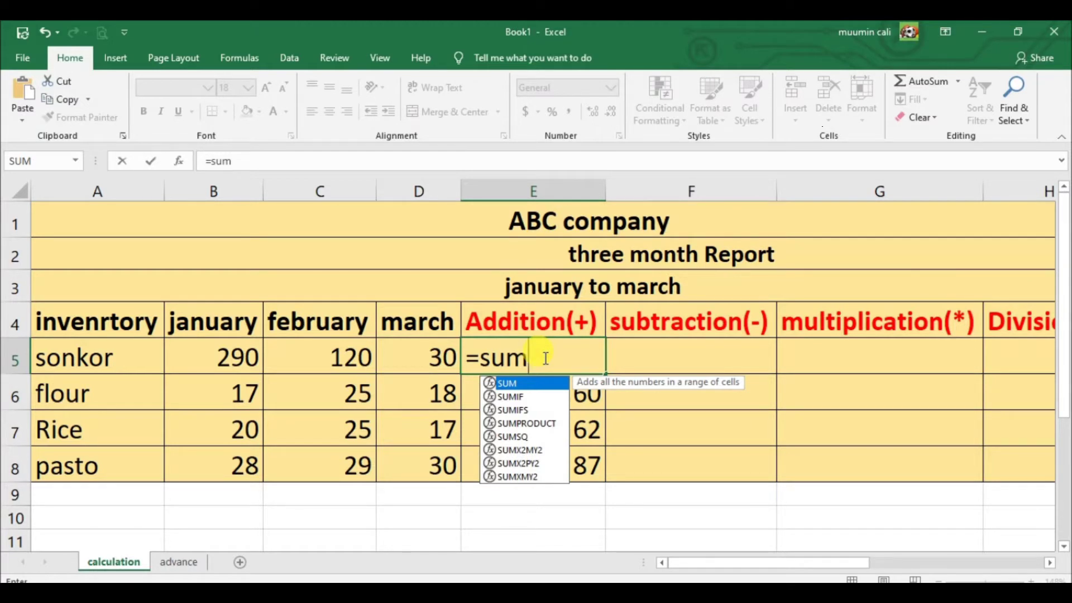
Rewrite E5 as =SUM(B5:D5) and fill it down through E8, keeping 440, 60, 62, 87.
key("Tab")
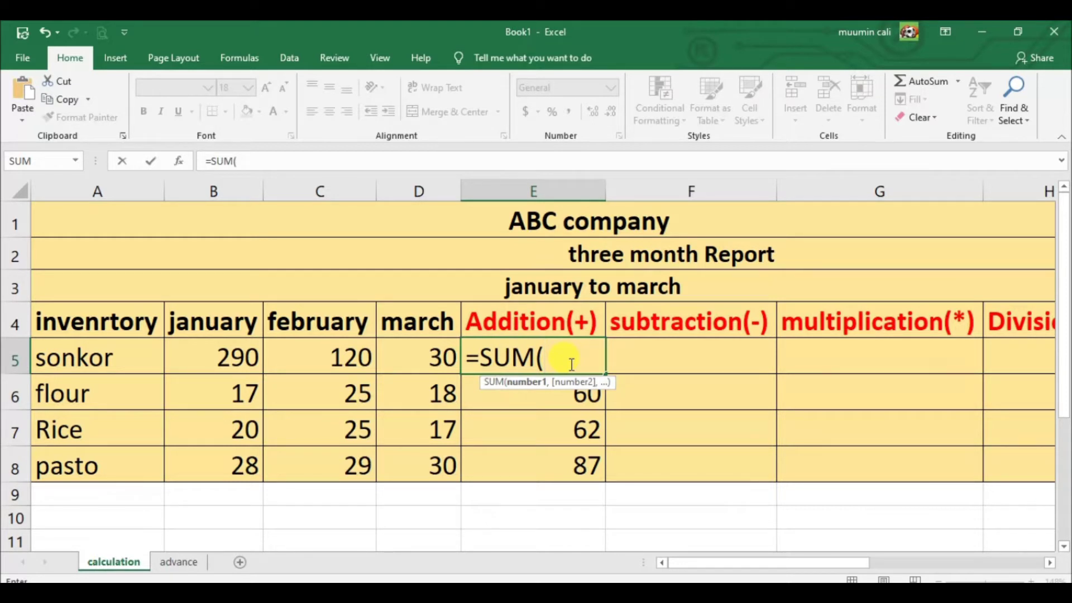
left_click(196, 356)
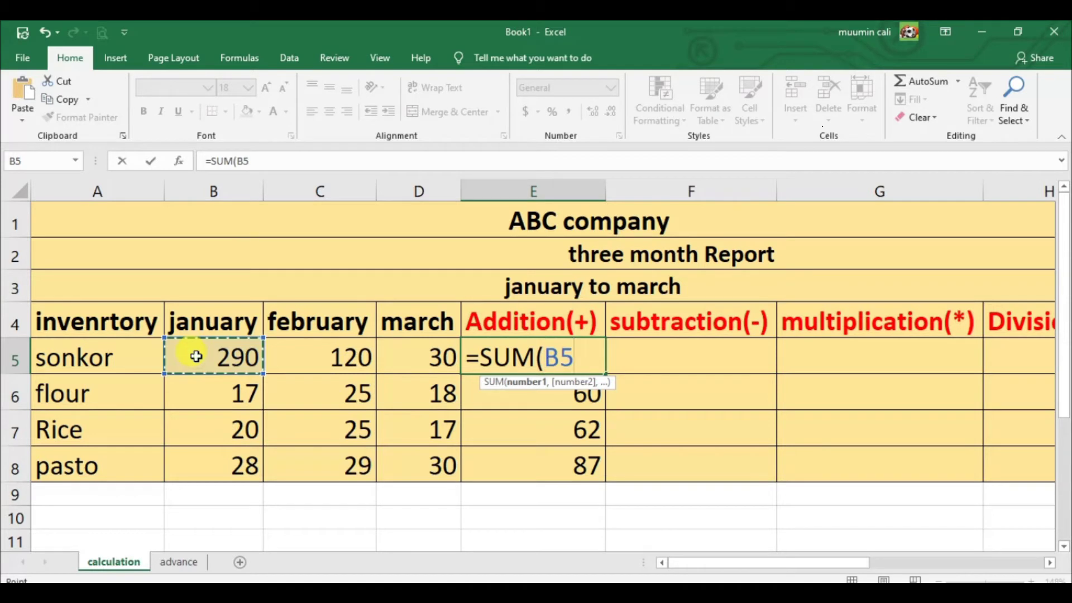
left_click_drag(196, 356, 392, 360)
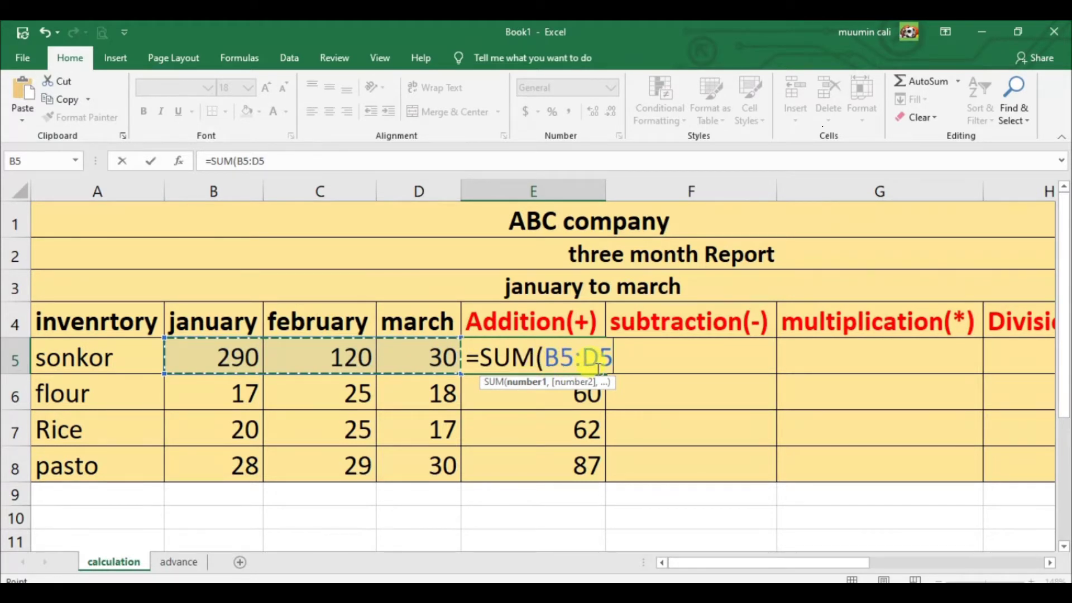
key("Return")
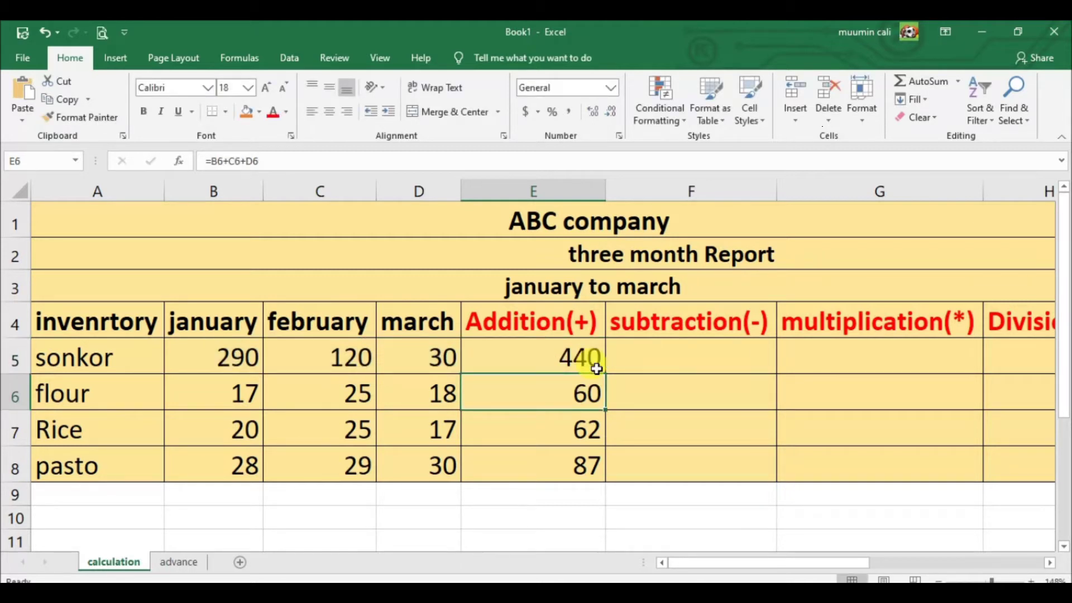
left_click(576, 356)
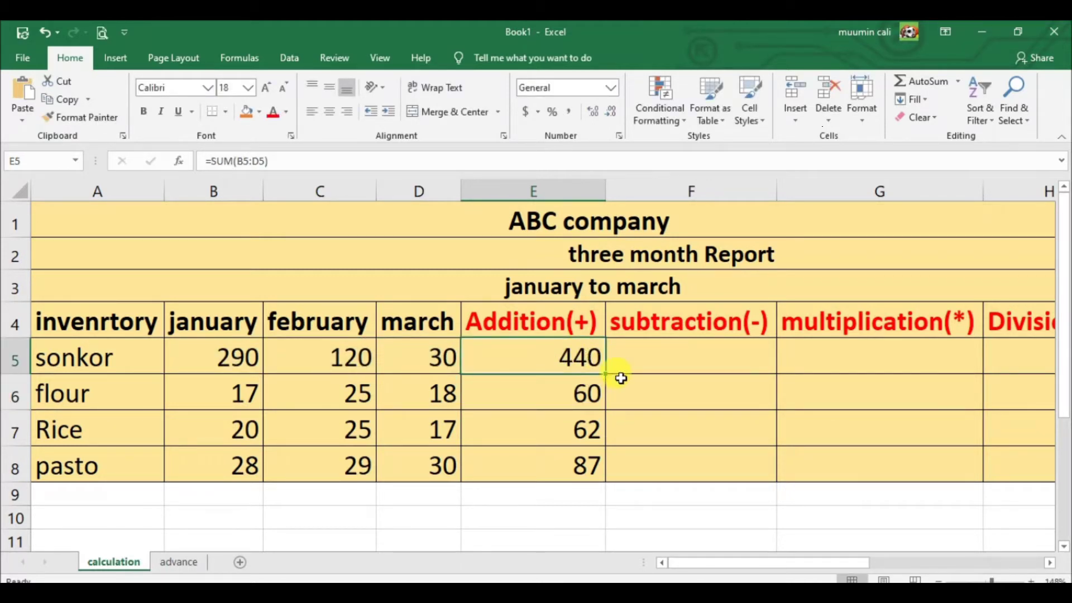
left_click_drag(605, 373, 592, 470)
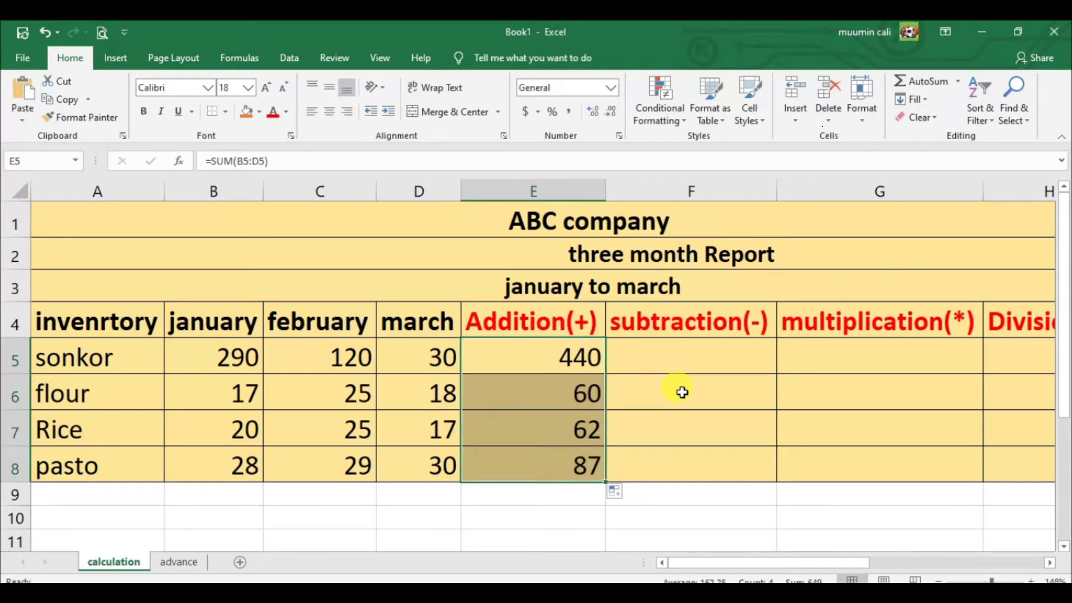
Enter =B5-C5-D5 in F5, giving 140 for sonkor.
left_click(659, 357)
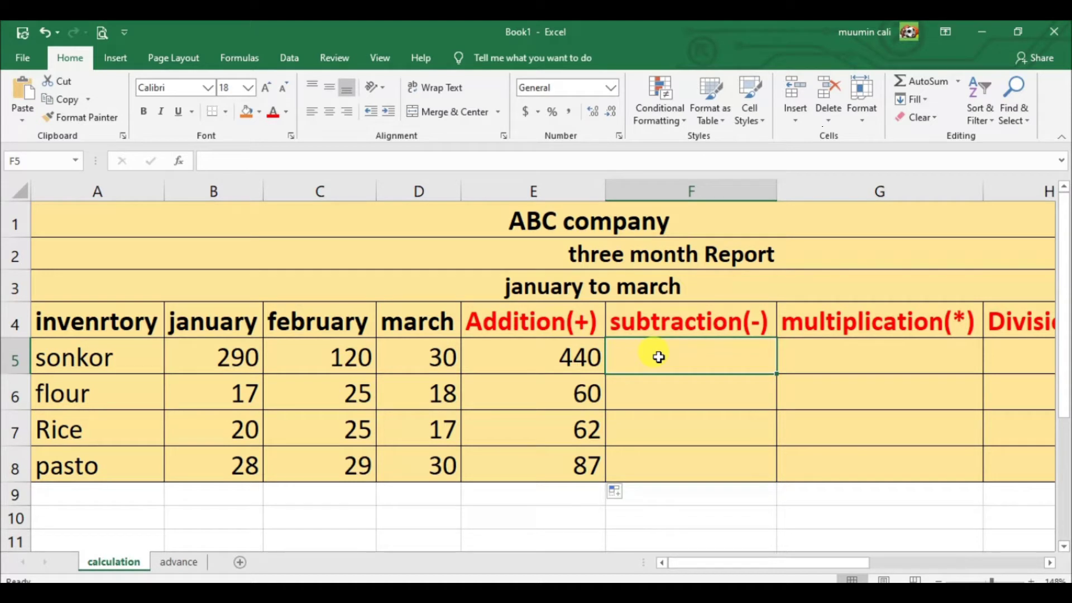
type("=")
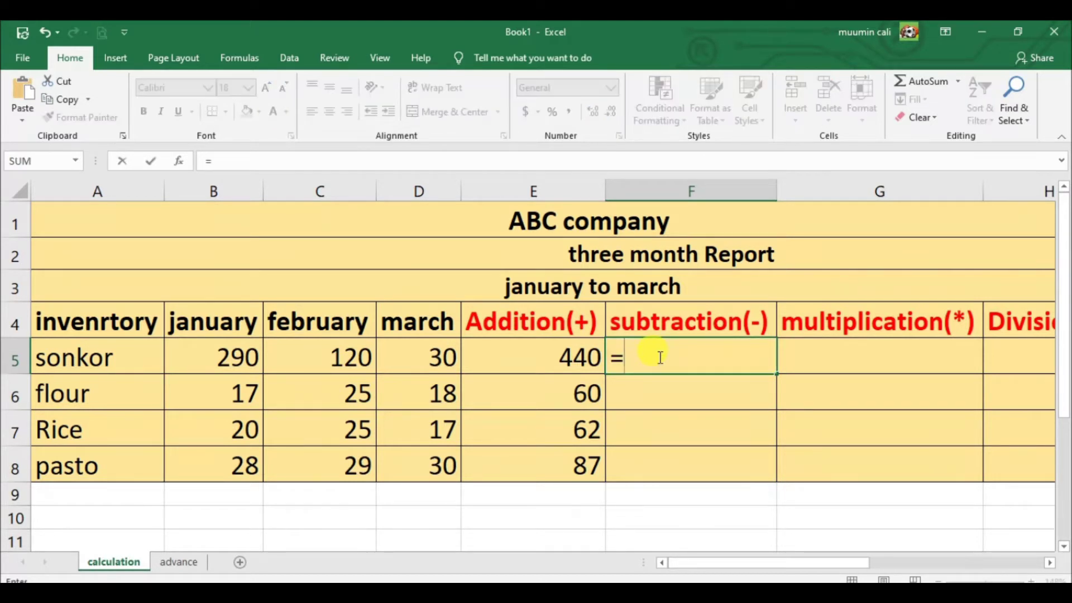
left_click(237, 358)
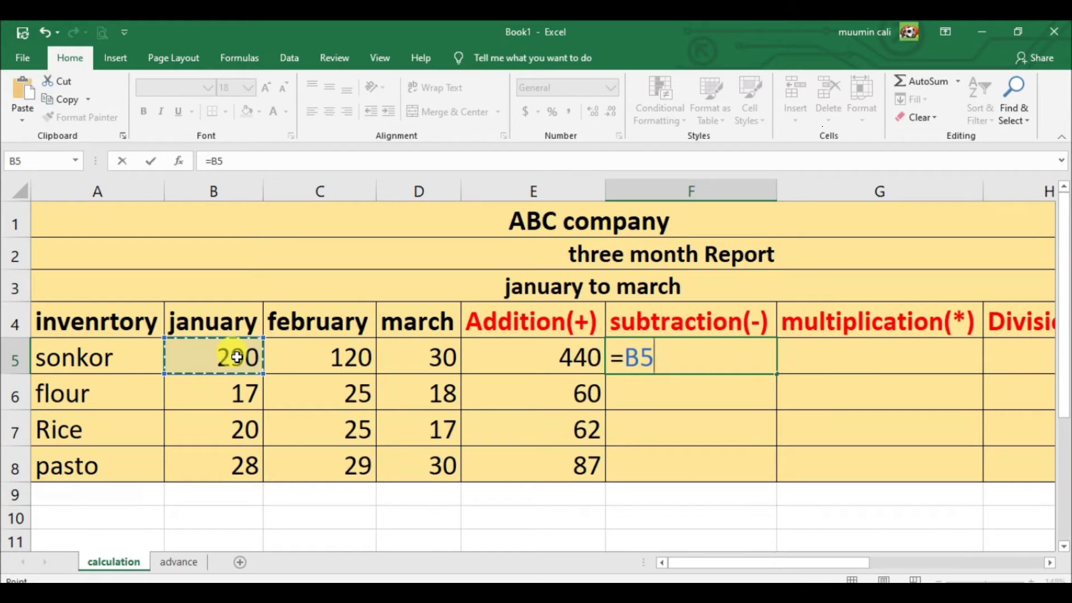
type("_")
key("BackSpace")
key("BackSpace")
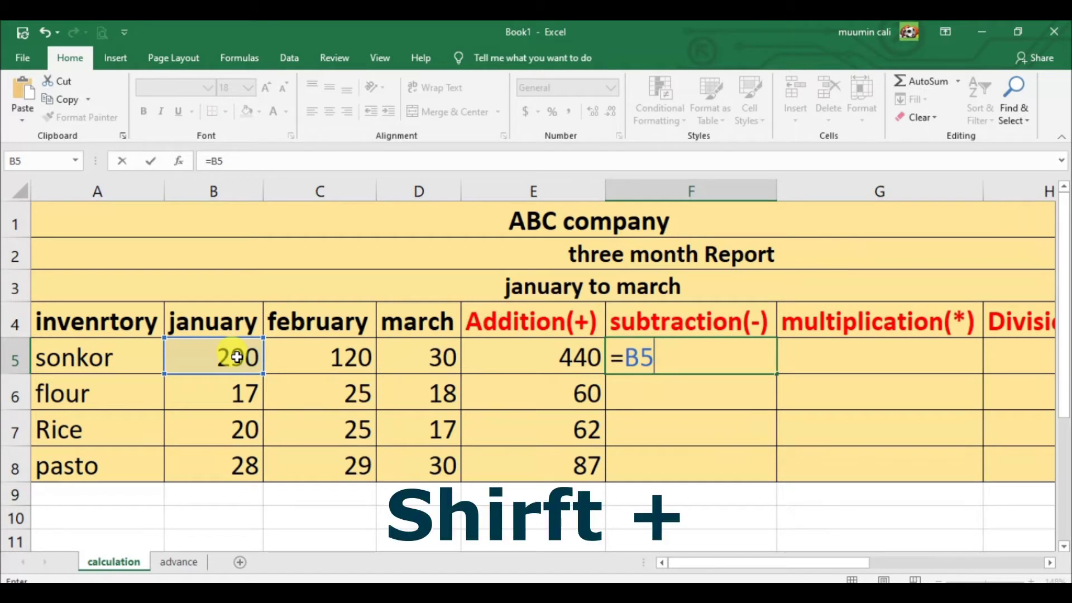
type("_")
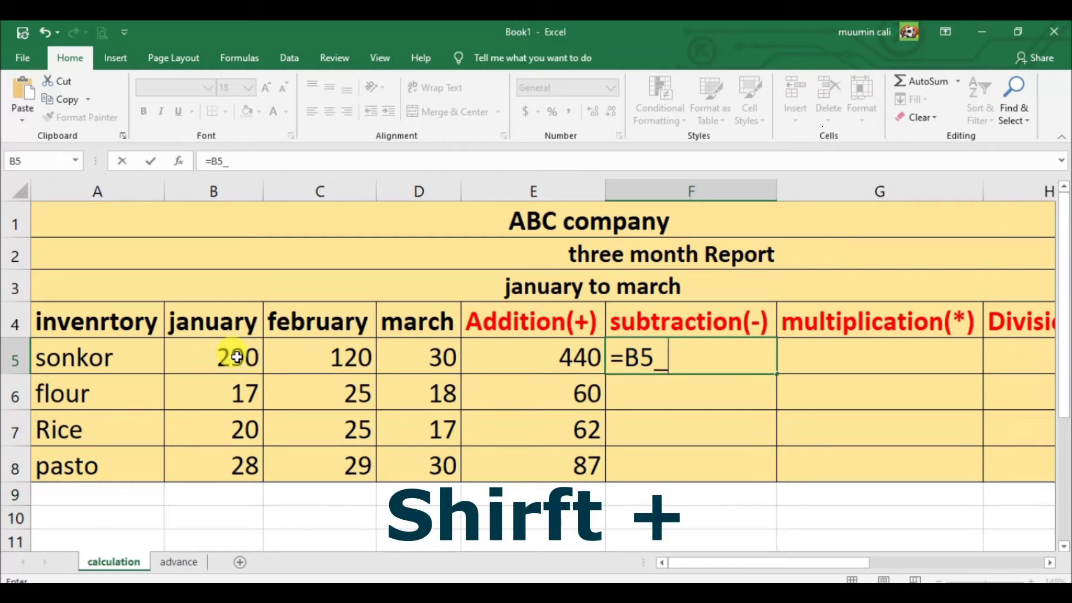
left_click(237, 358)
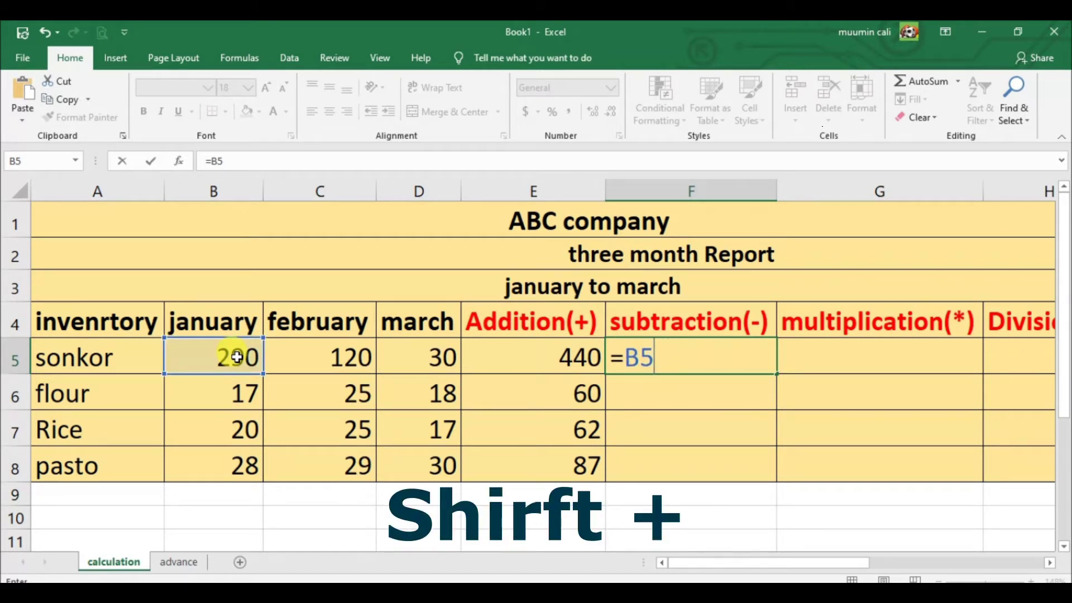
type("-")
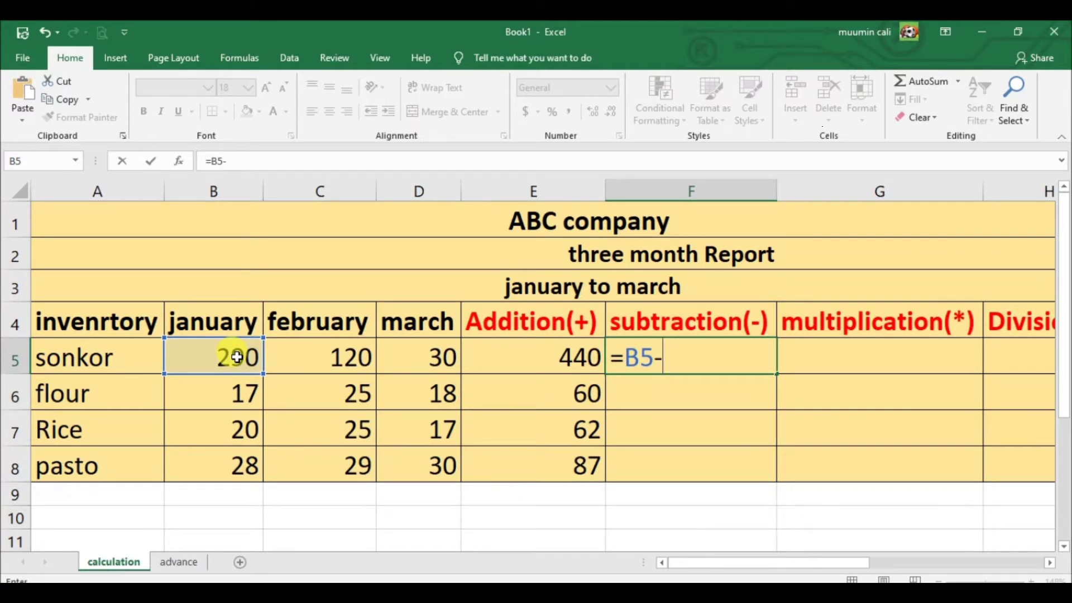
left_click(341, 356)
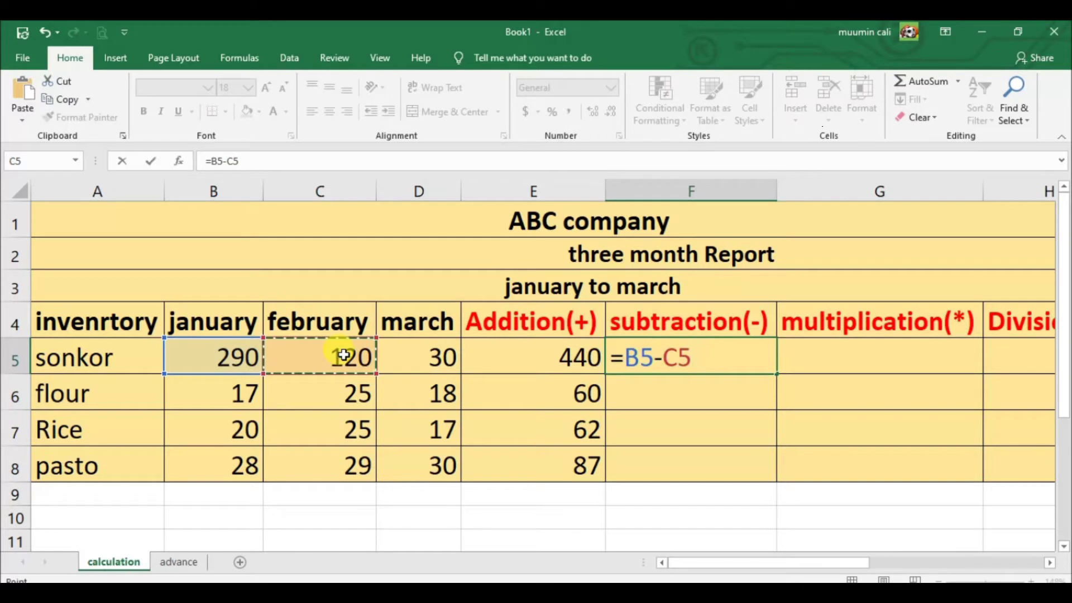
type("-")
left_click(420, 351)
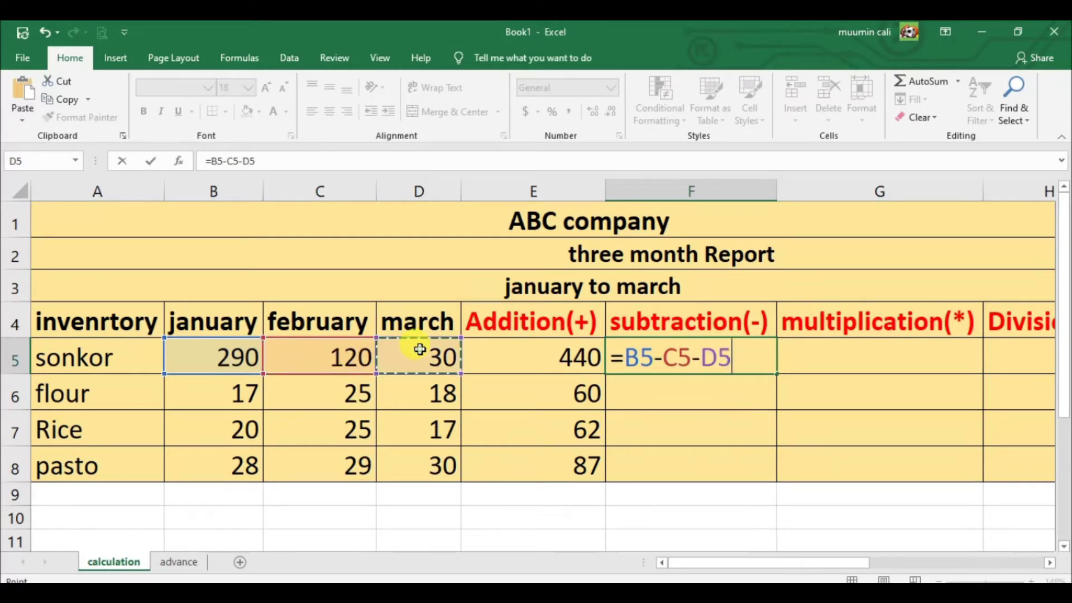
key("Return")
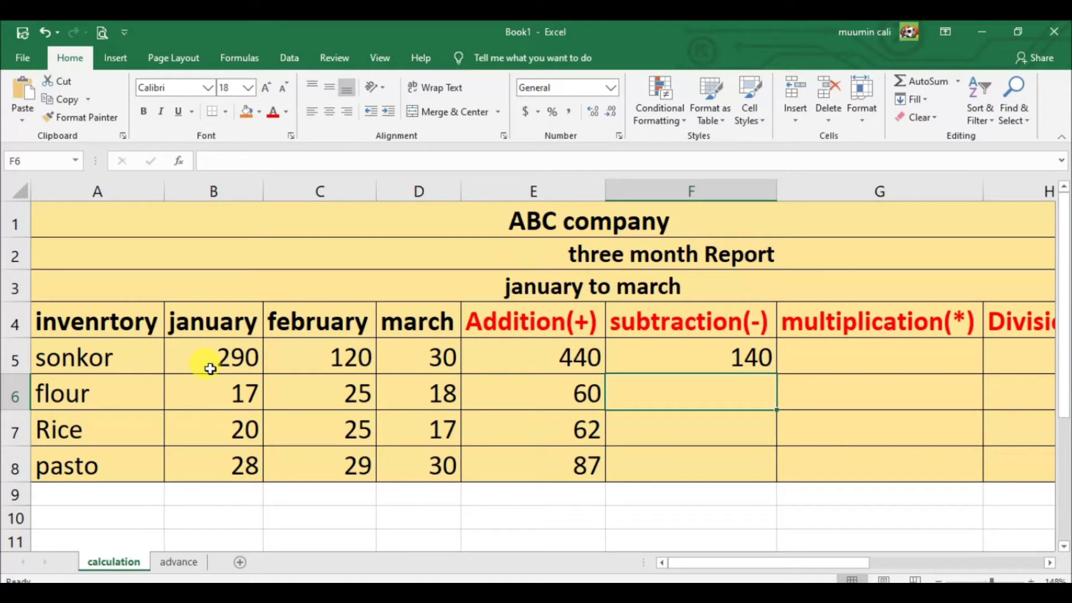
Fill the subtraction down to F8 (-26, -22, -31) and restart F5 with =.
left_click(701, 356)
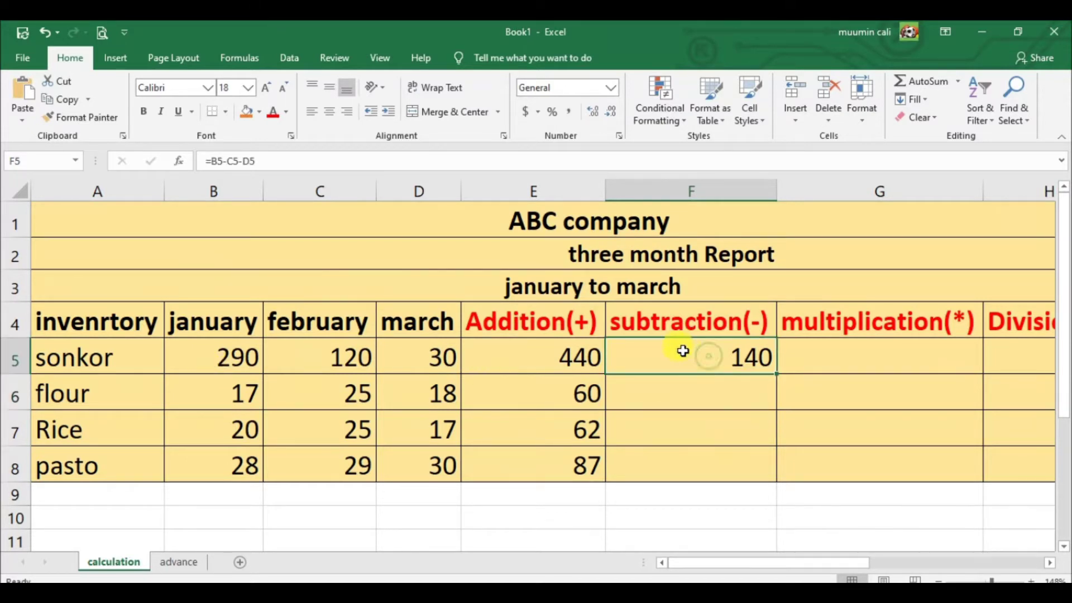
left_click_drag(782, 366, 752, 461)
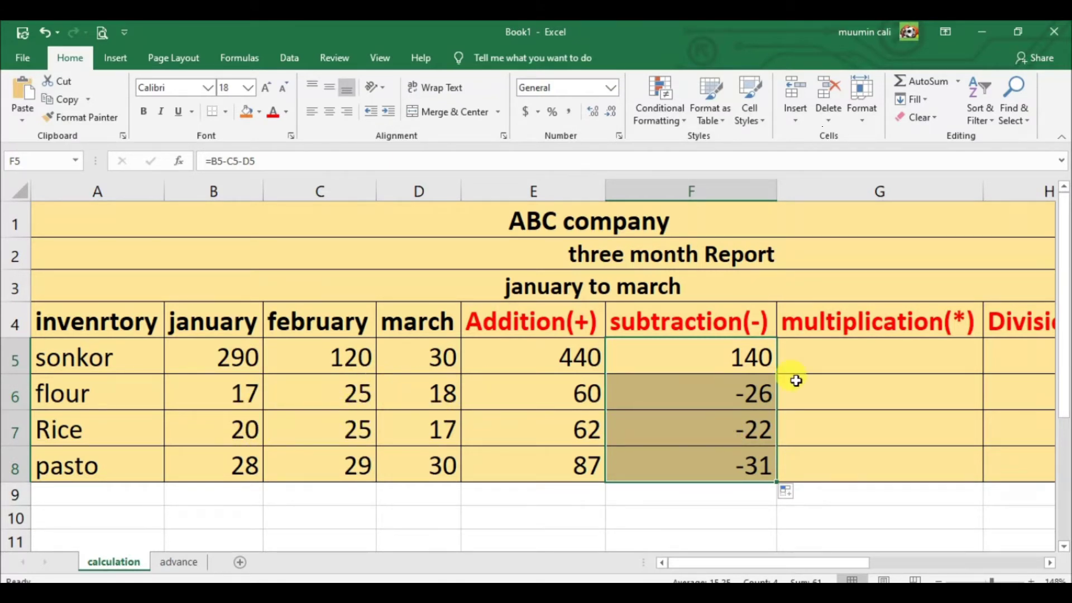
left_click(710, 362)
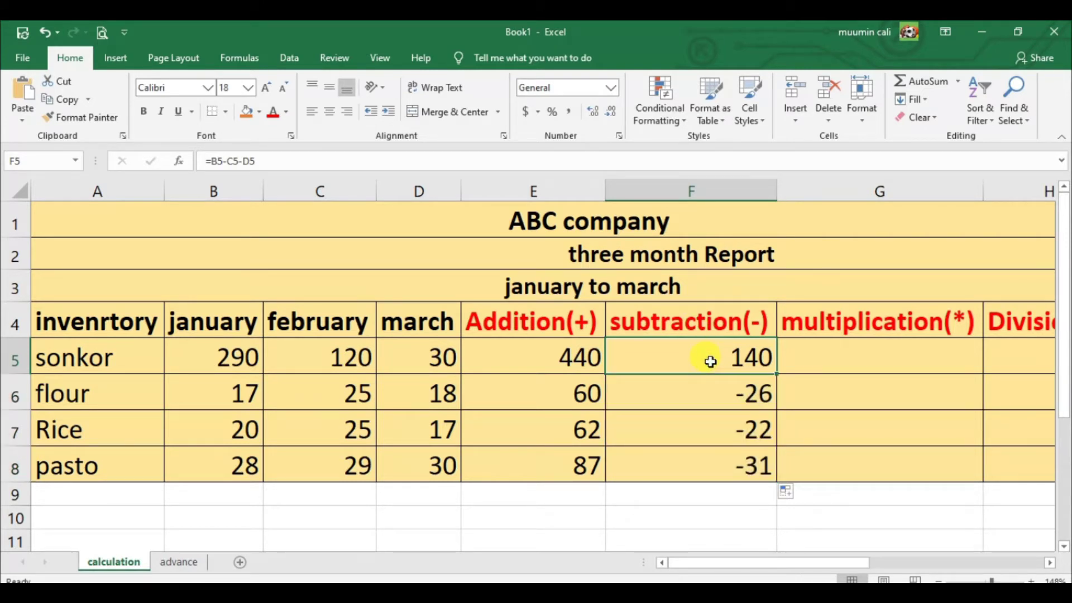
type("=")
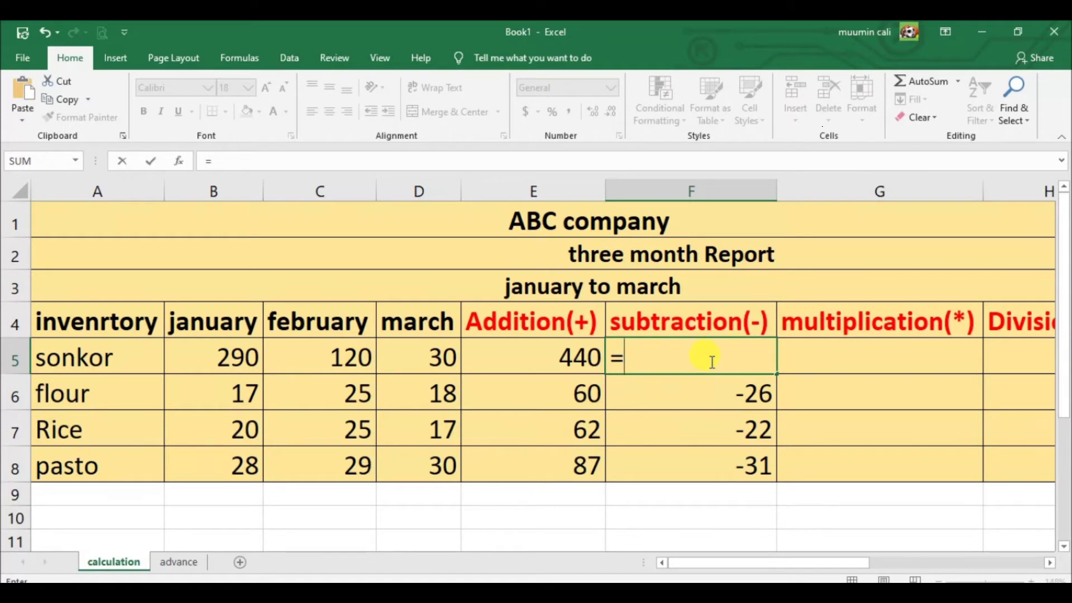
Start a SUM function in F5, trying then removing a B5:D5 range reference.
type("sub")
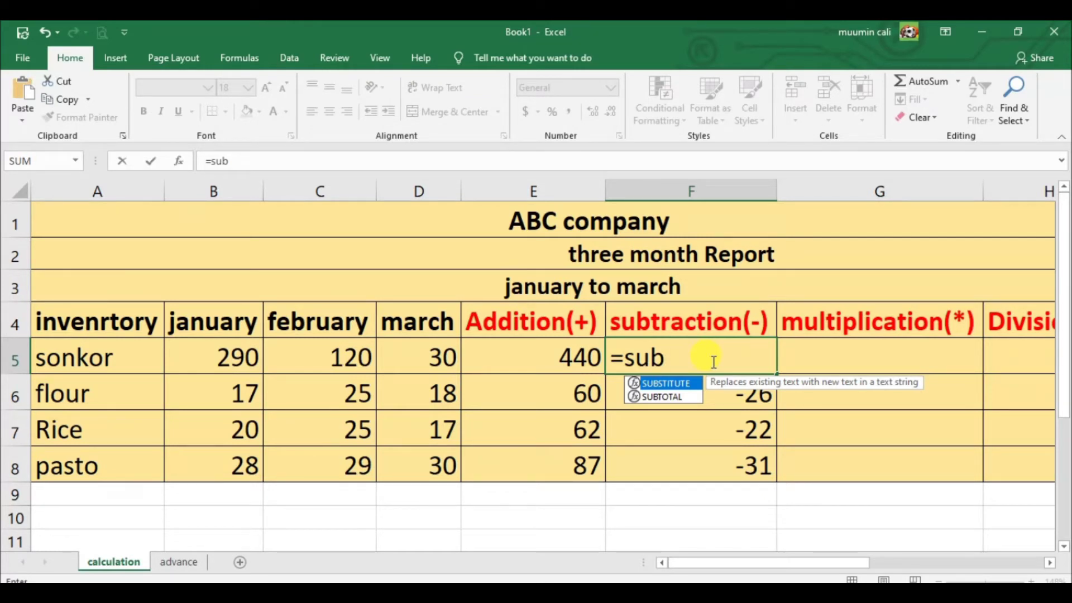
key("BackSpace")
key("BackSpace")
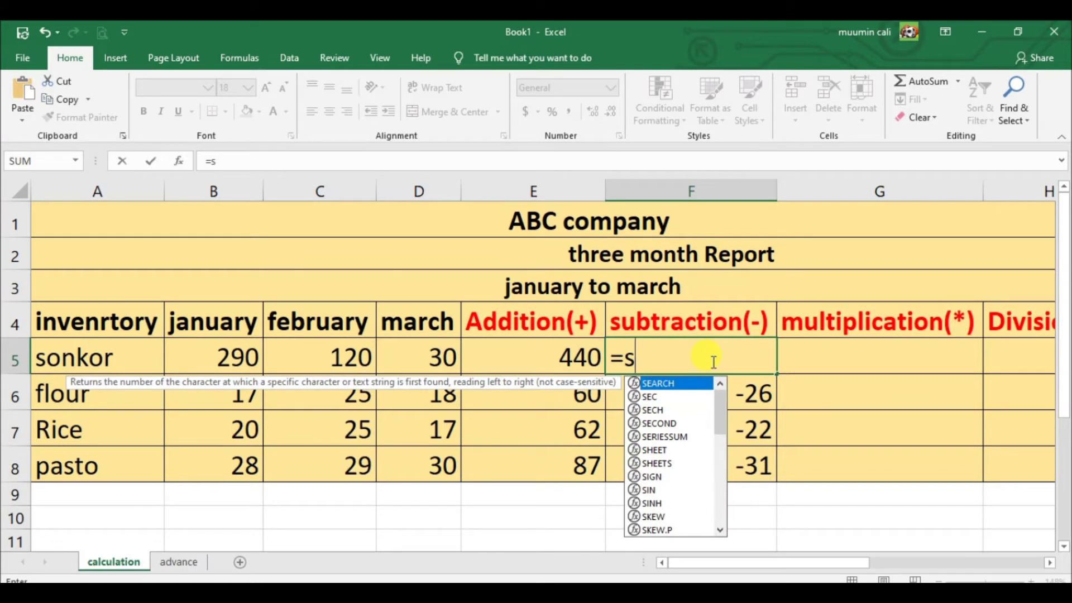
type("um")
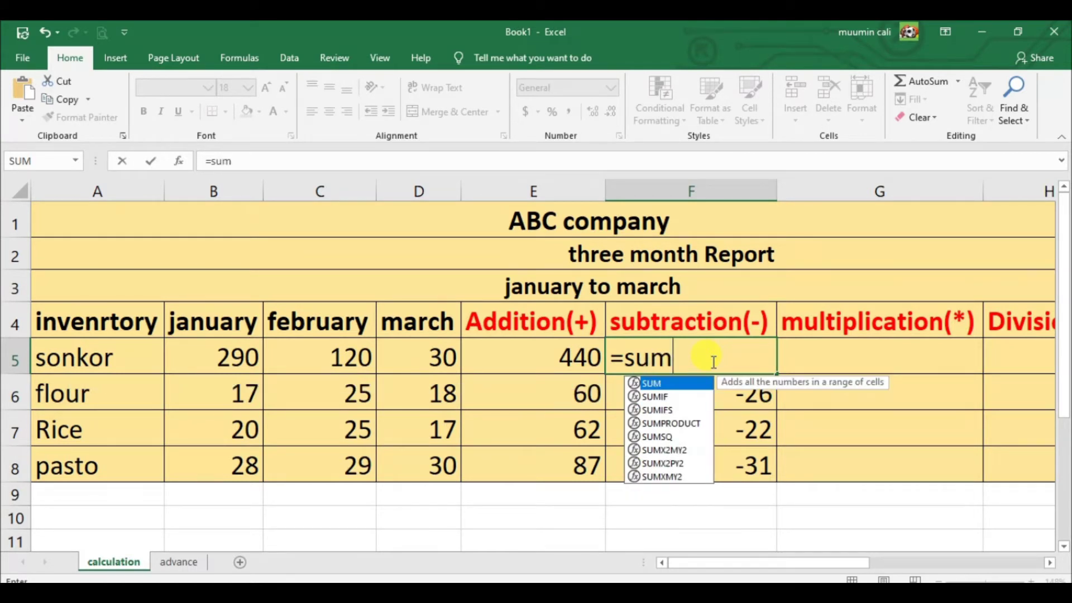
key("Tab")
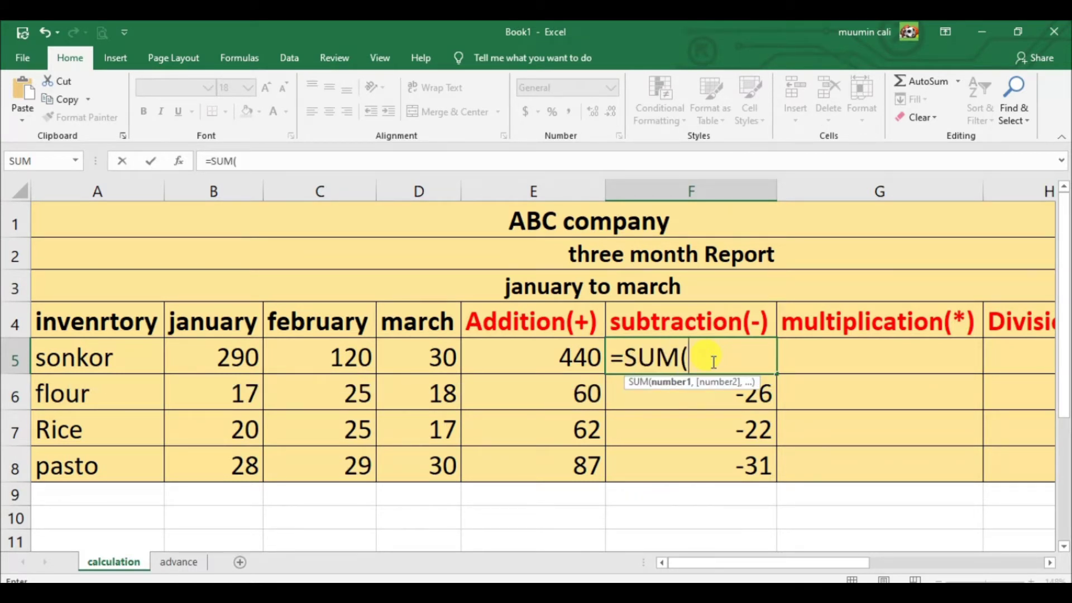
left_click(226, 350)
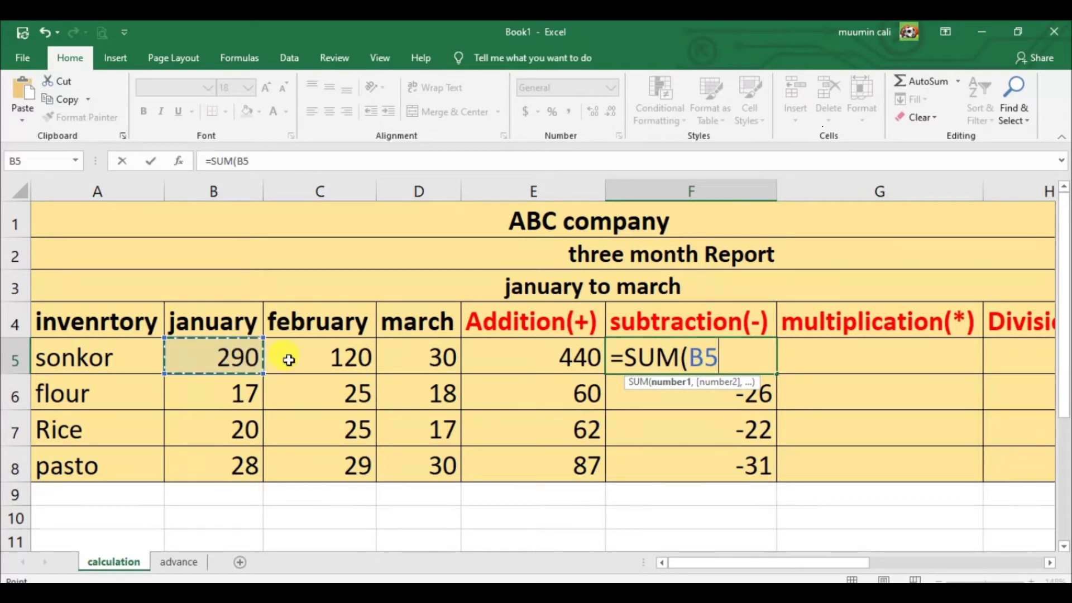
left_click_drag(242, 352, 440, 354)
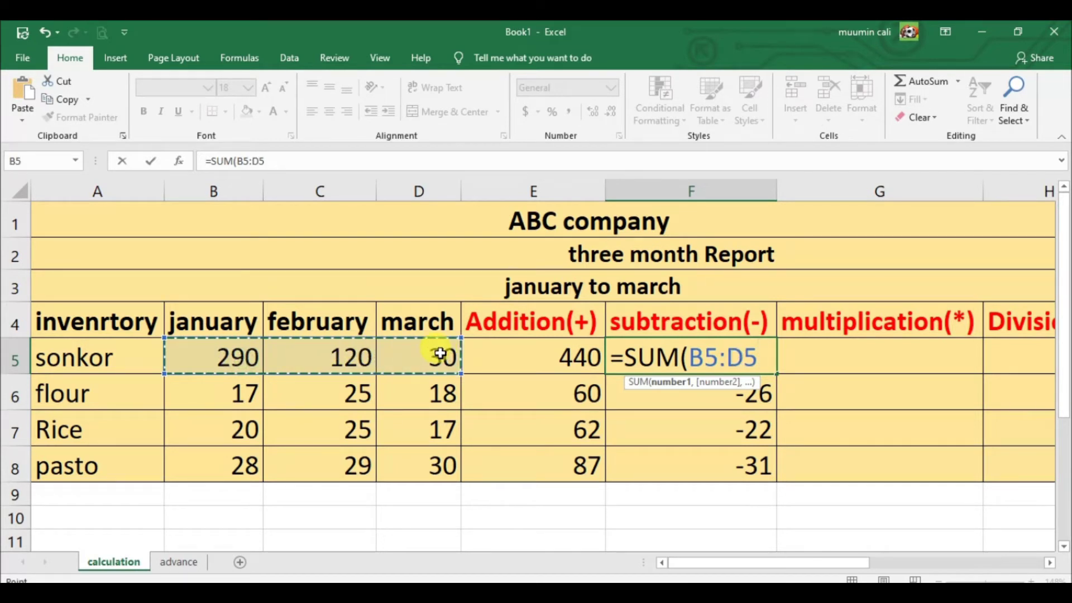
key("BackSpace")
key("BackSpace")
key("BackSpace")
key("BackSpace")
key("BackSpace")
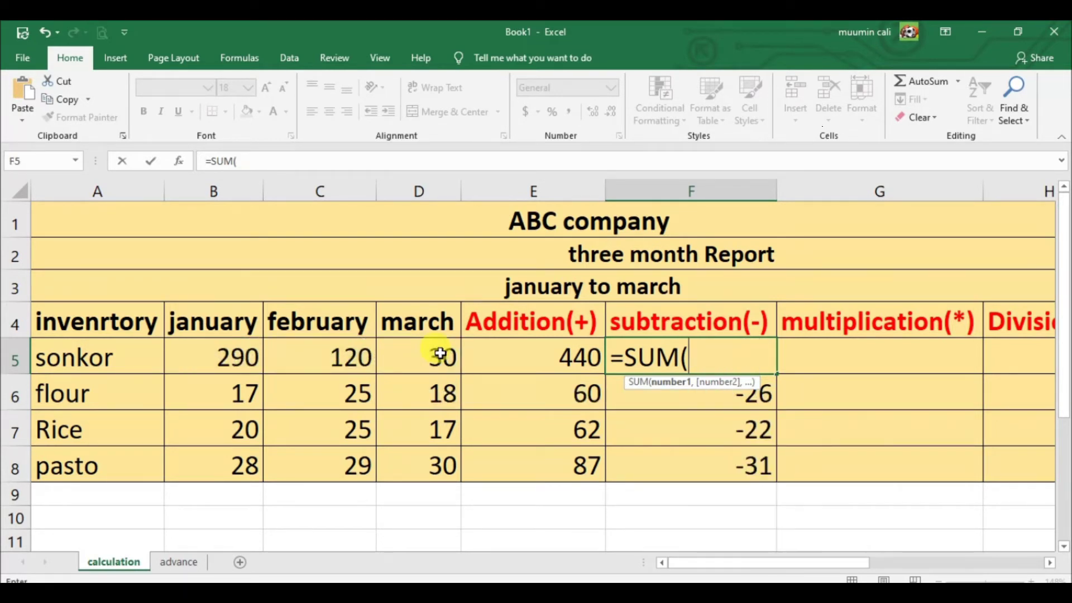
Complete F5 as =SUM(B5-C5-D5), keeping the result 140.
left_click(225, 357)
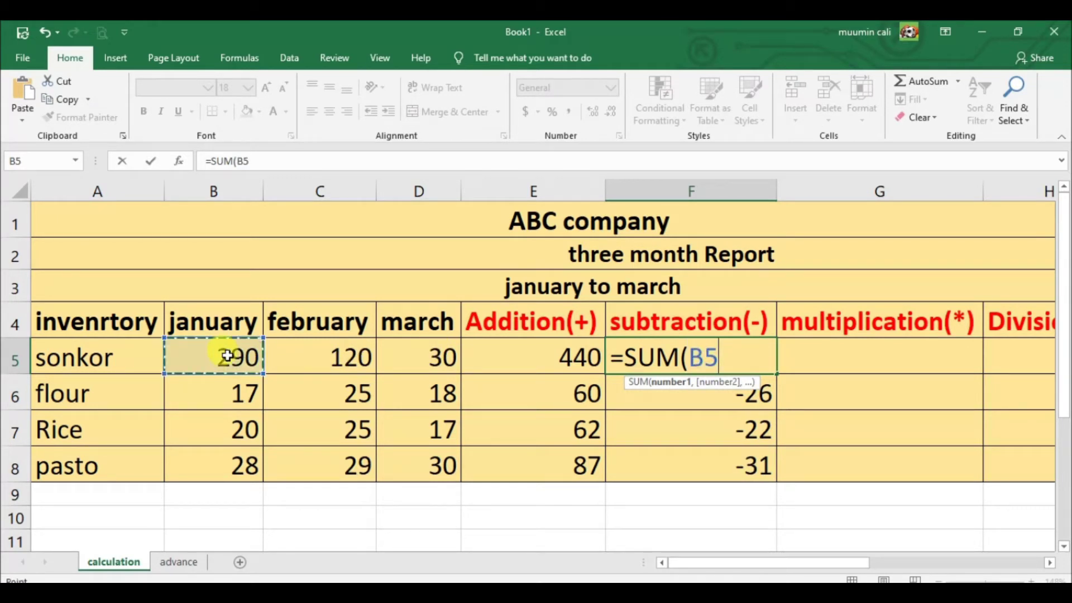
type("-")
left_click(334, 369)
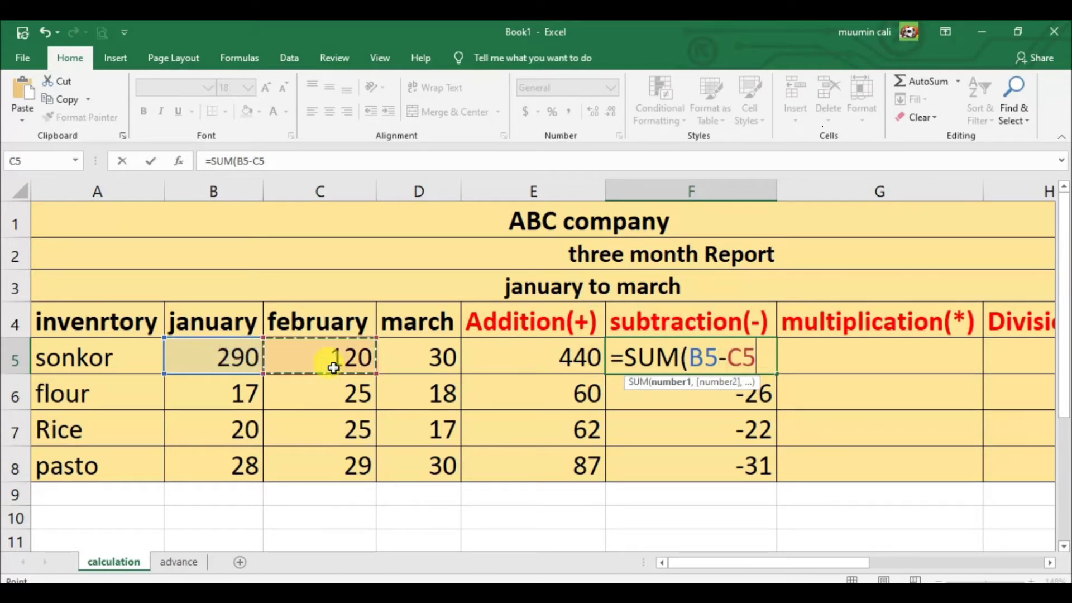
type("-")
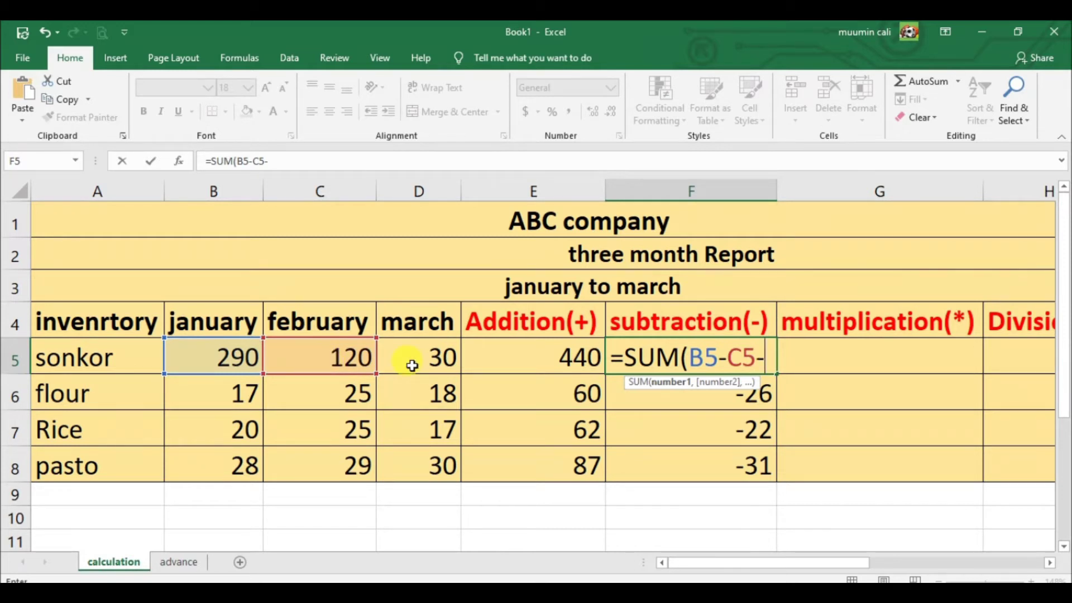
left_click(406, 367)
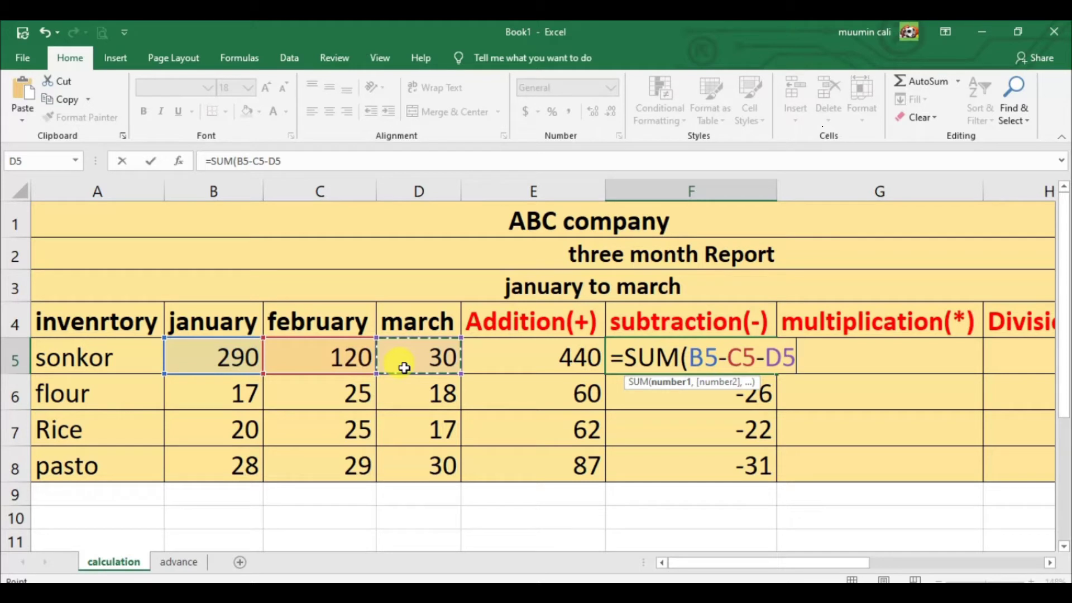
key("Return")
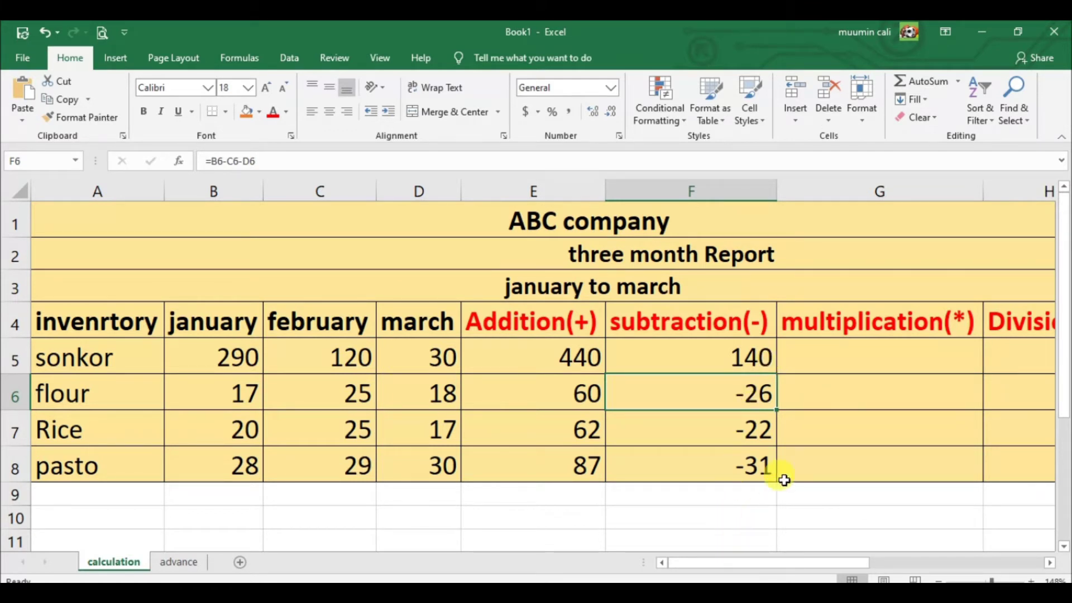
left_click(825, 366)
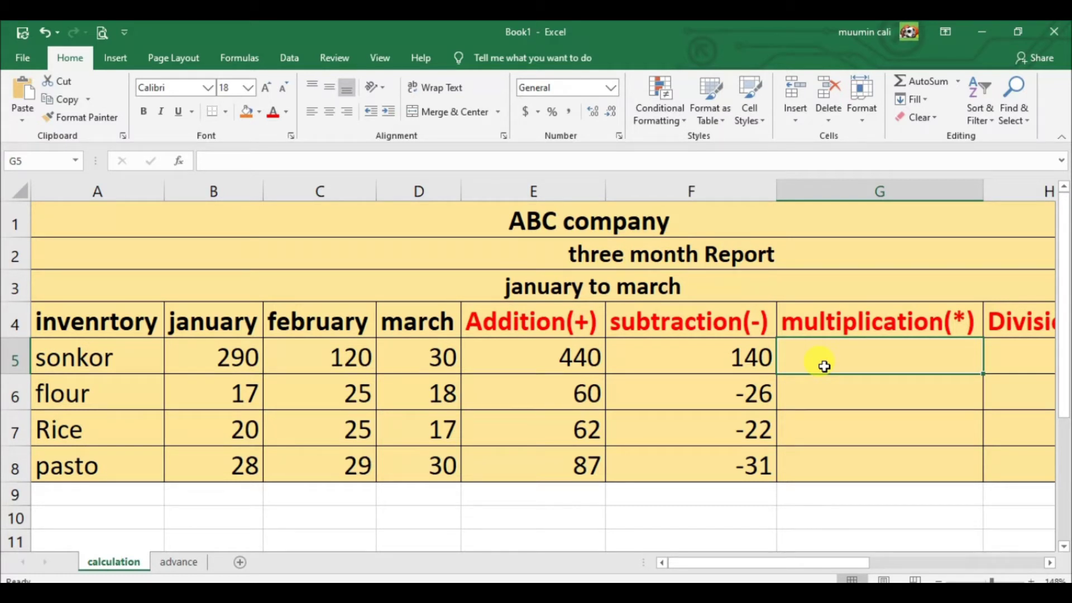
Enter =B5*C5*D5 in G5, giving 1044000 for sonkor.
type("=")
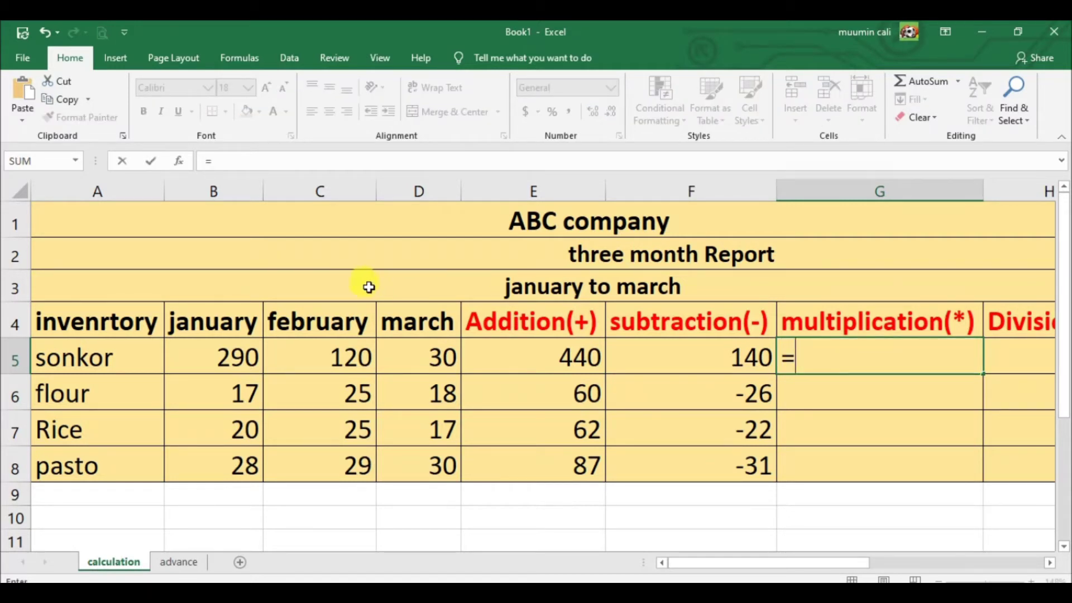
left_click(252, 359)
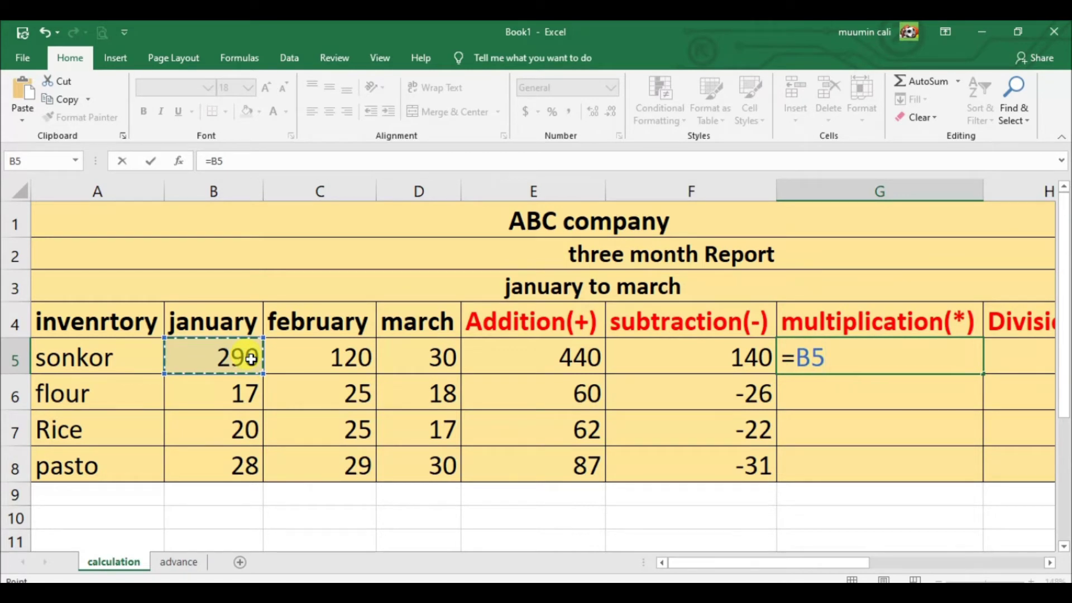
type("*")
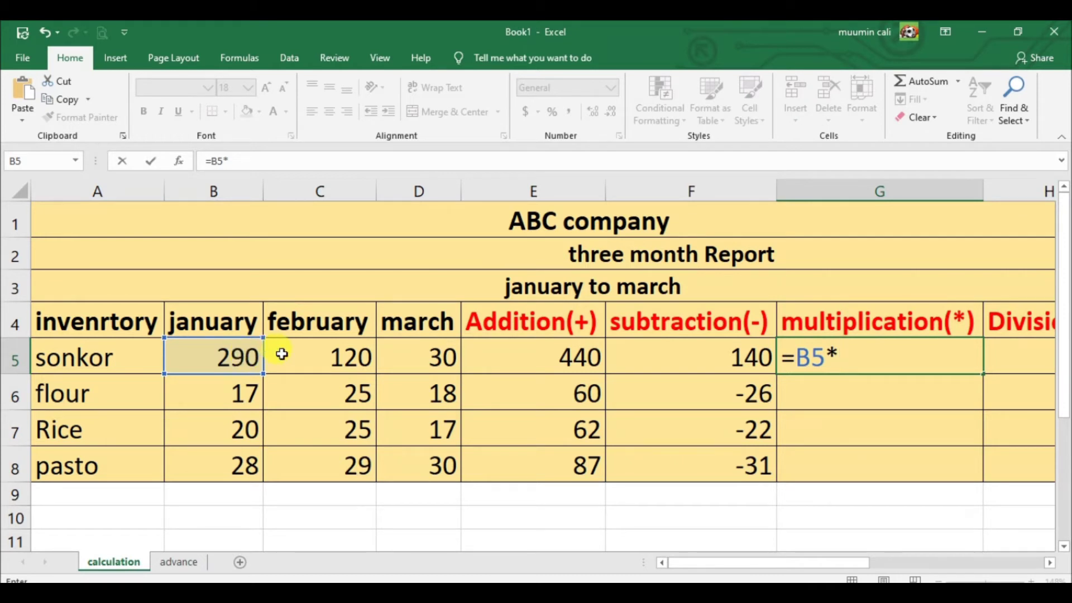
left_click(318, 356)
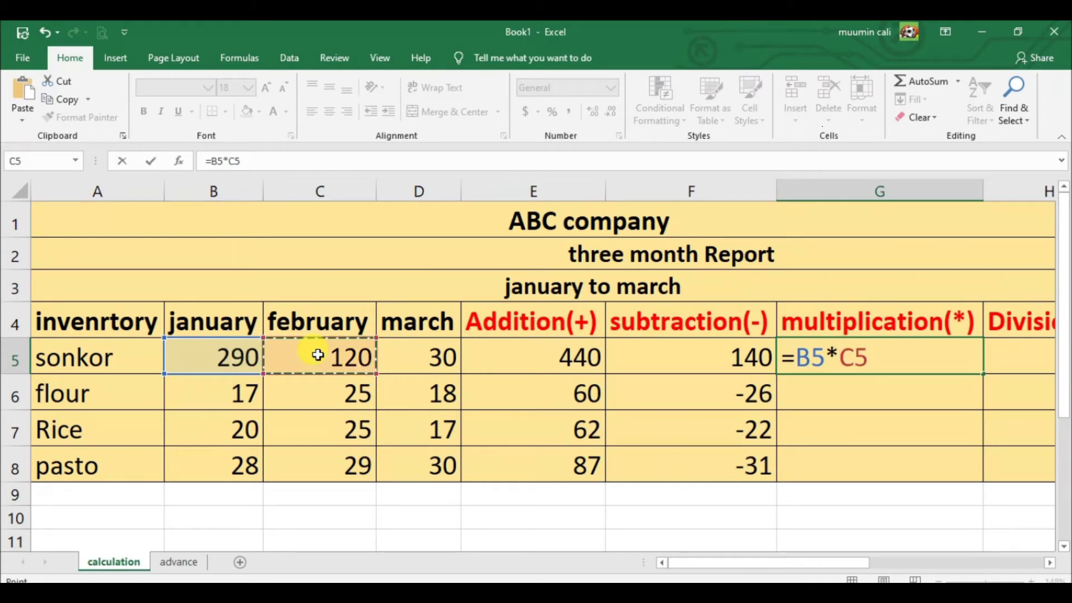
type("*")
left_click(411, 363)
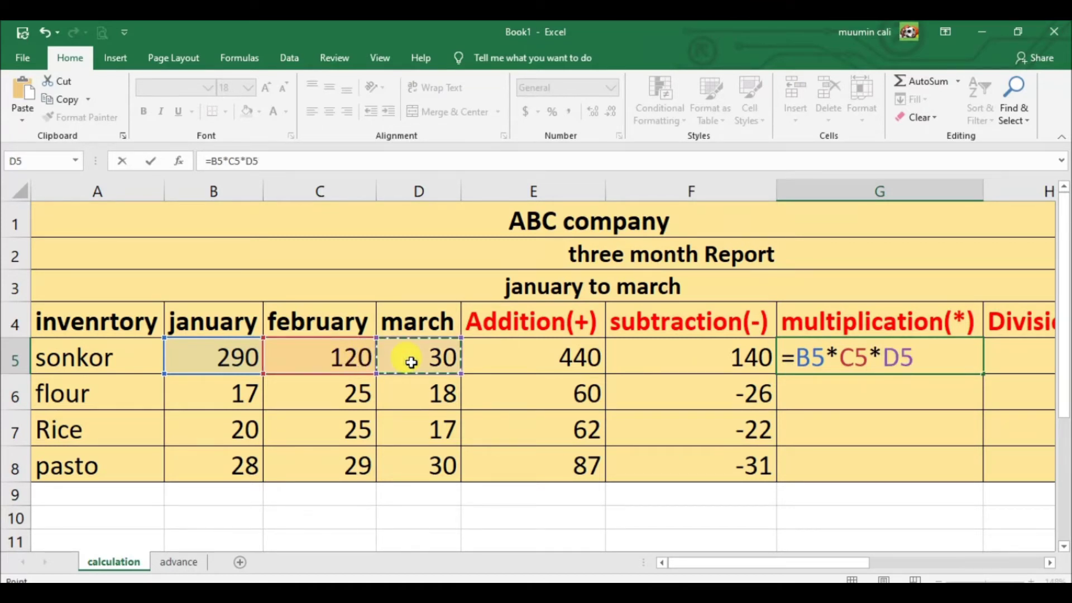
key("Return")
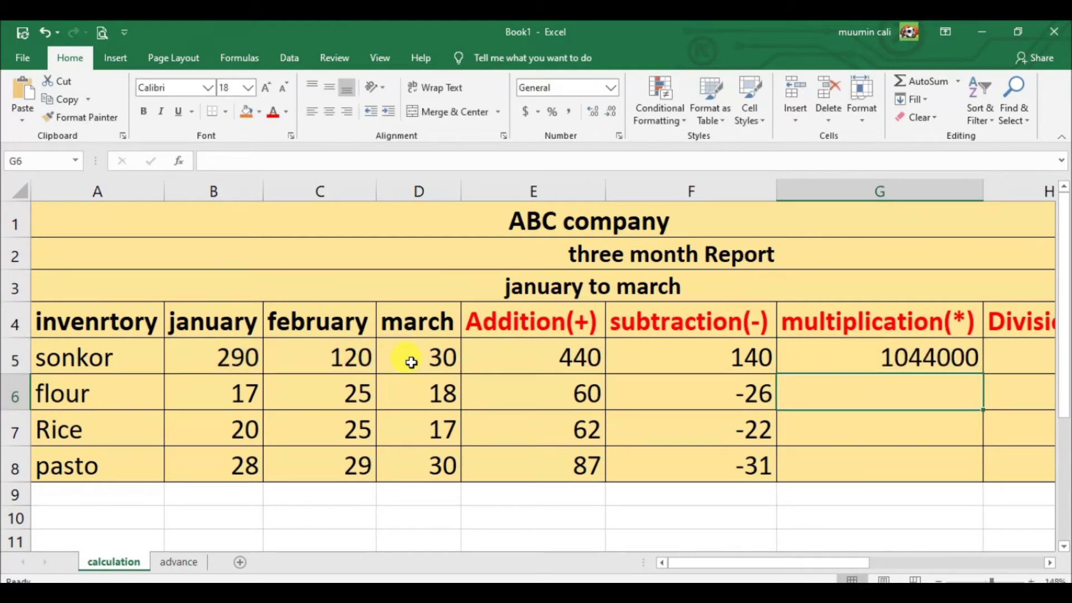
Fill the multiplication down to G8, showing 7650, 8500 and 24360.
left_click(944, 354)
left_click_drag(982, 374, 976, 474)
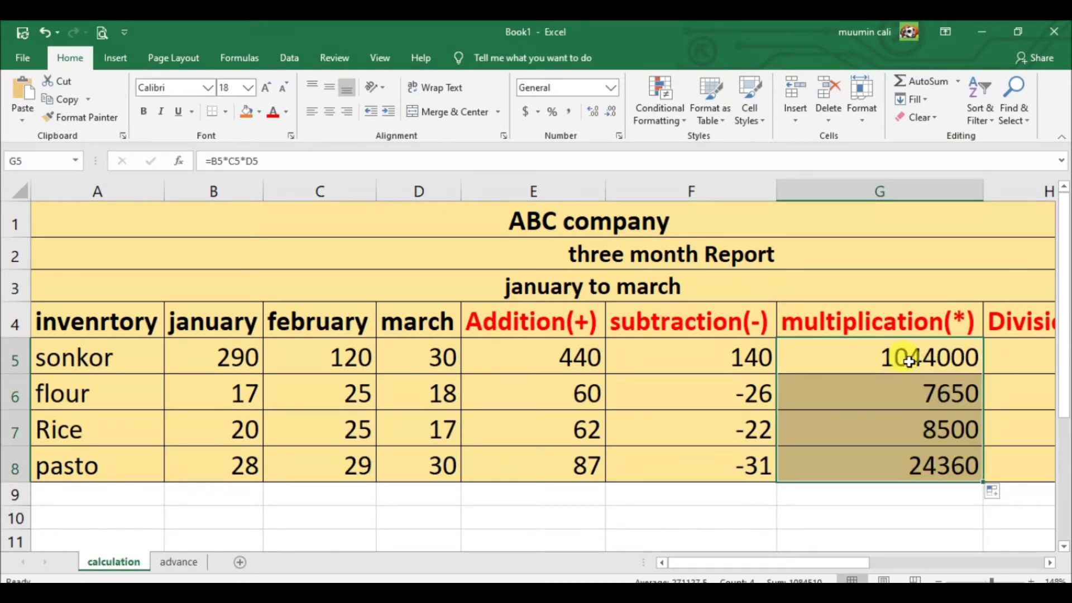
left_click(841, 361)
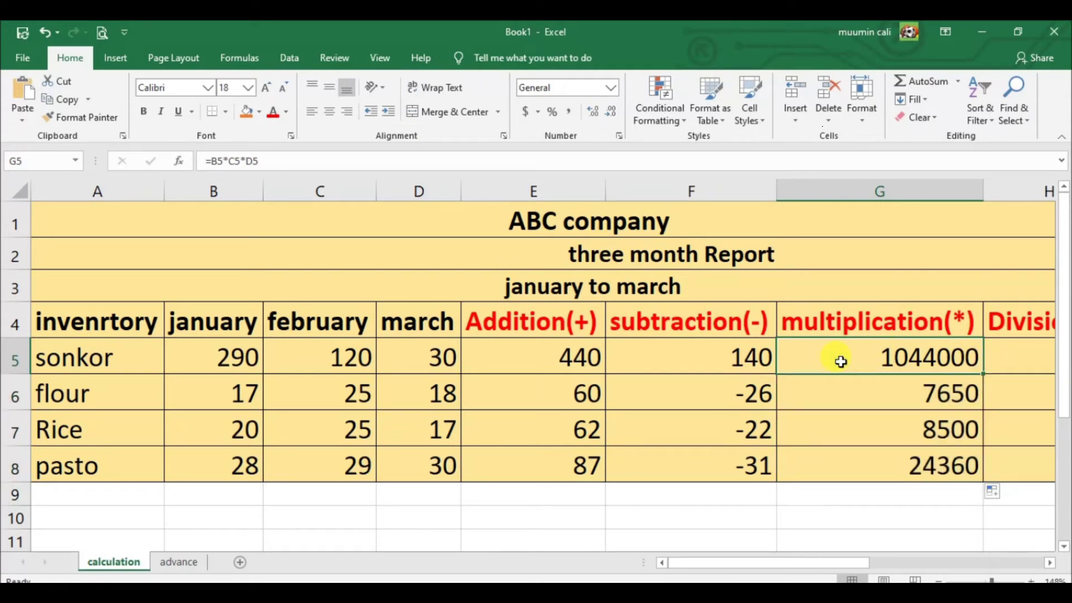
Re-enter G5 as =SUM(B5*C5*D5), still returning 1044000.
type("=")
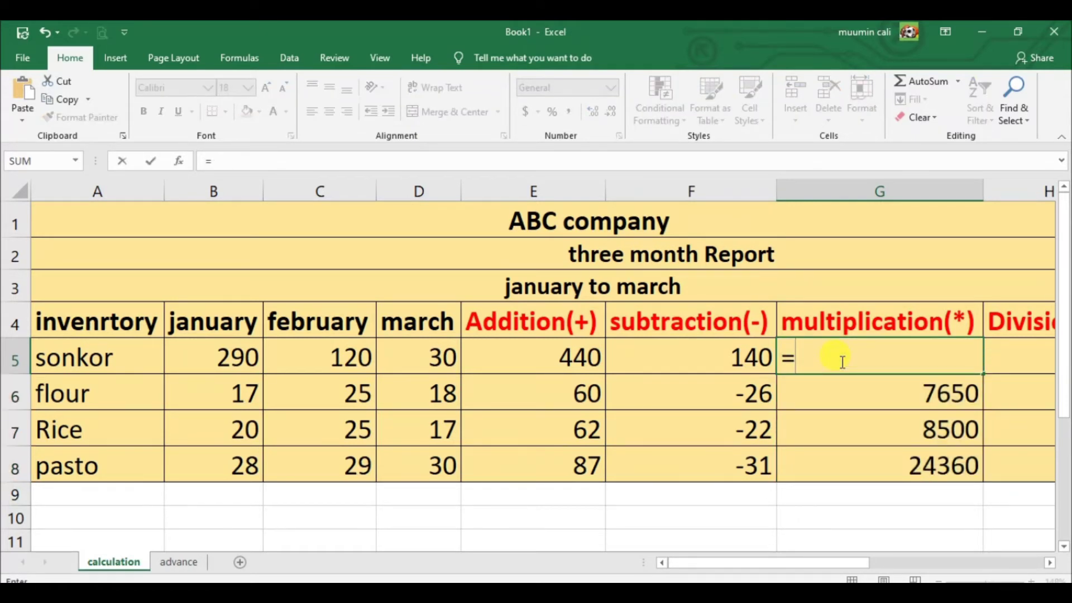
type("mul")
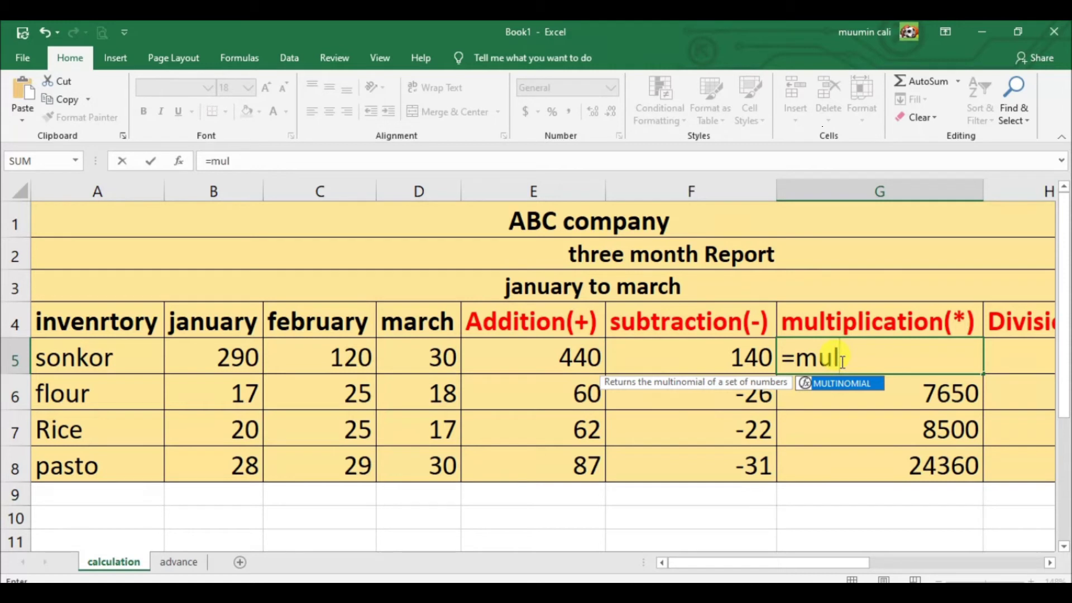
key("BackSpace")
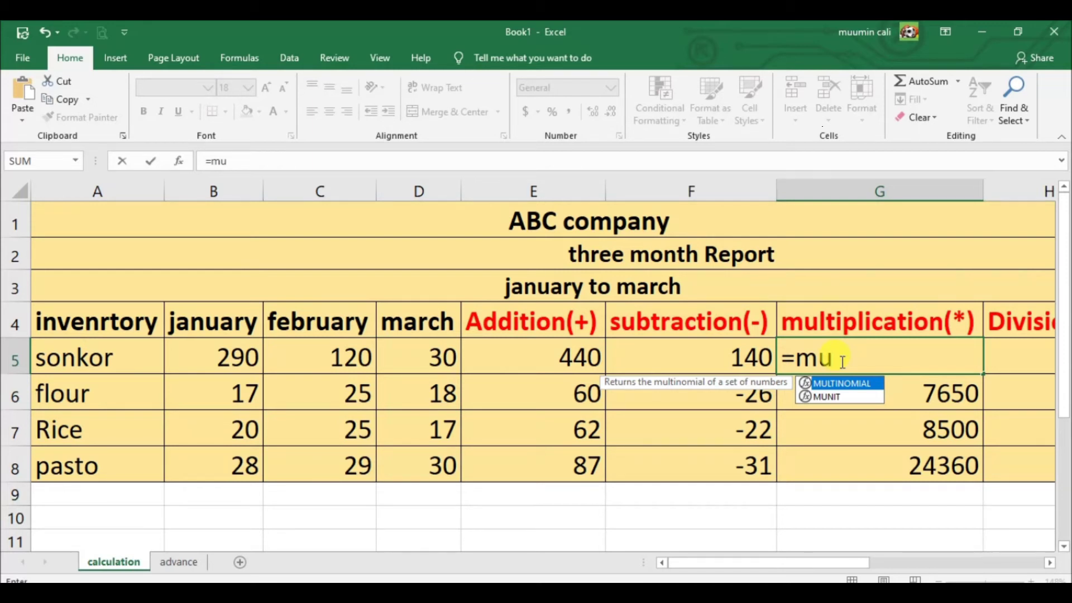
key("BackSpace")
key("BackSpace")
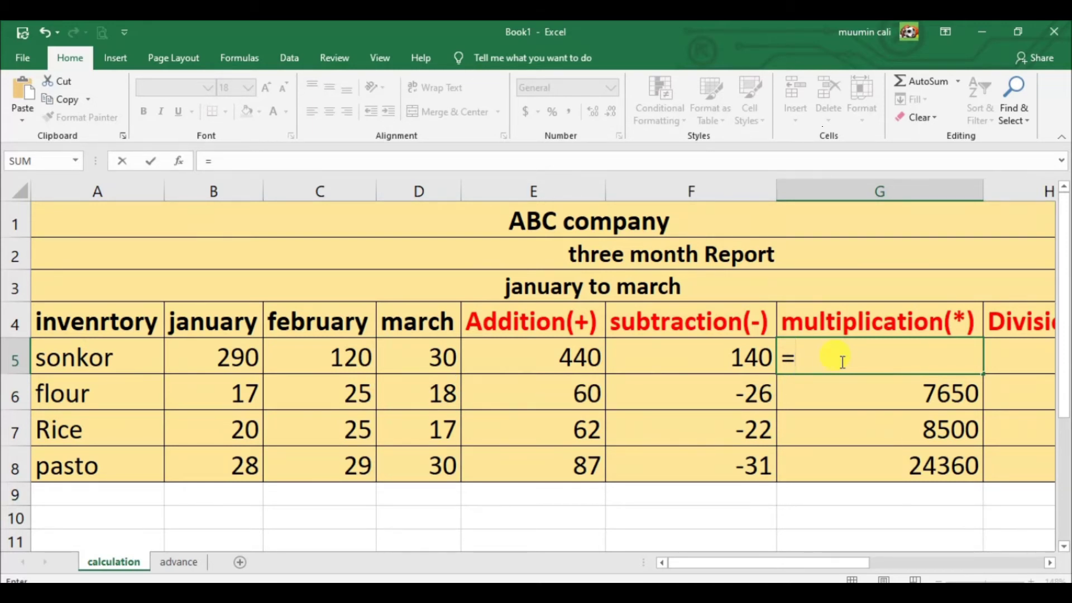
type("sum")
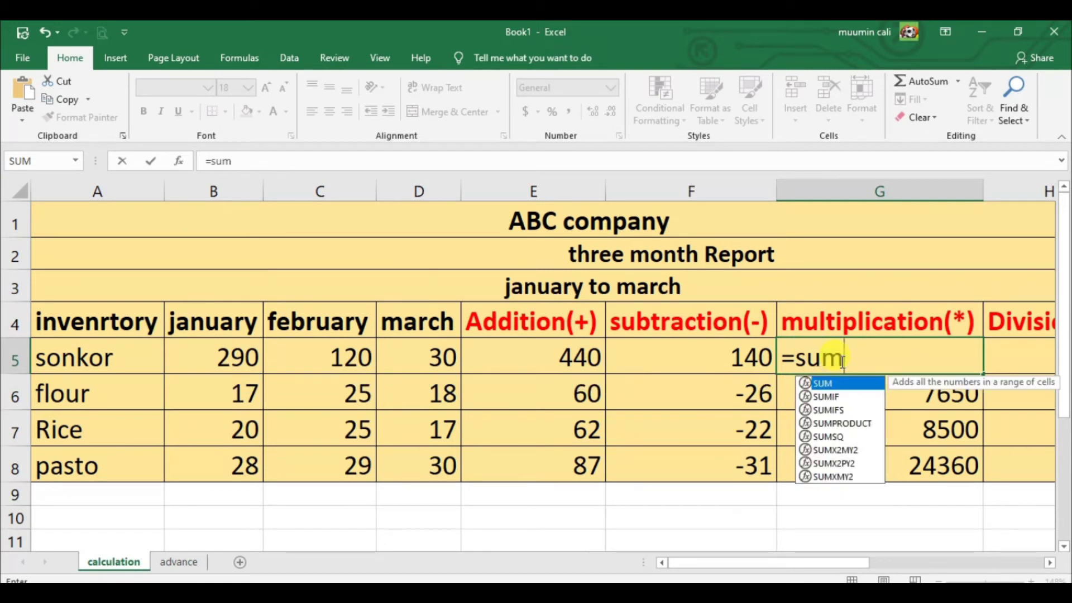
key("Tab")
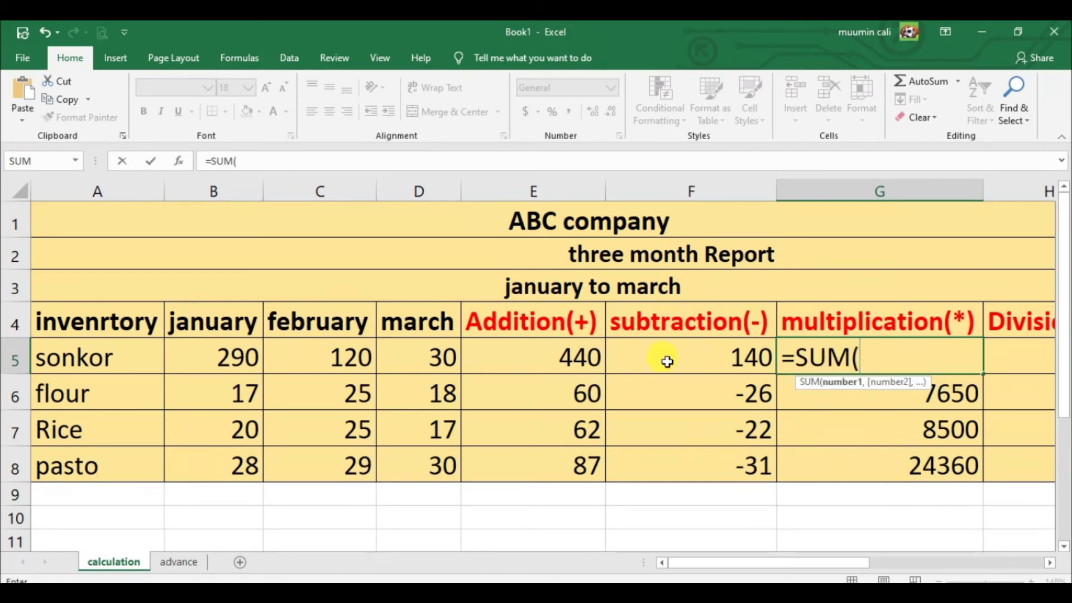
left_click(243, 358)
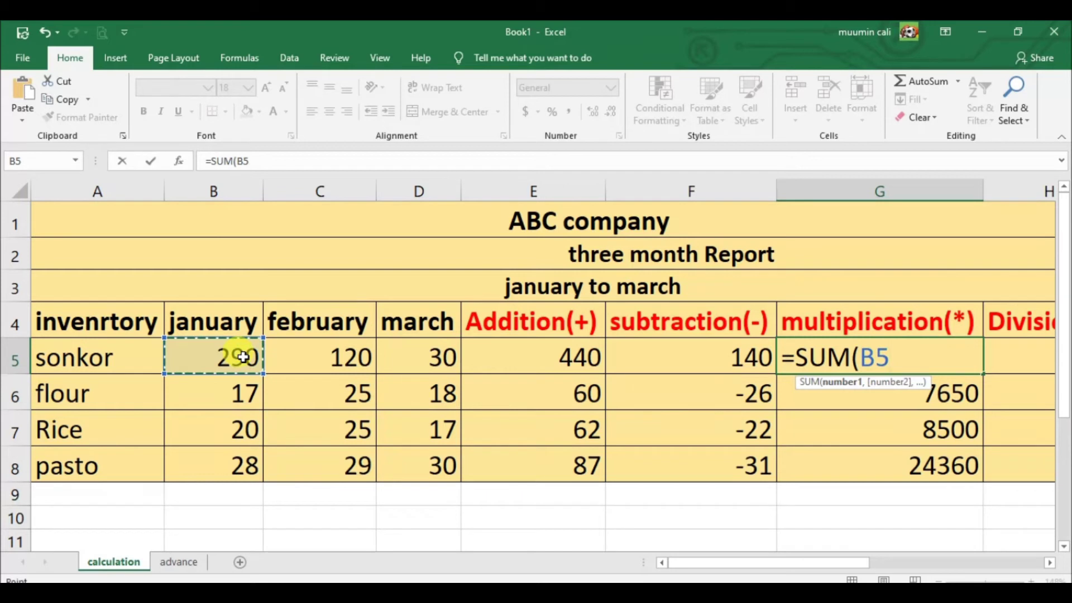
type("*")
left_click(336, 360)
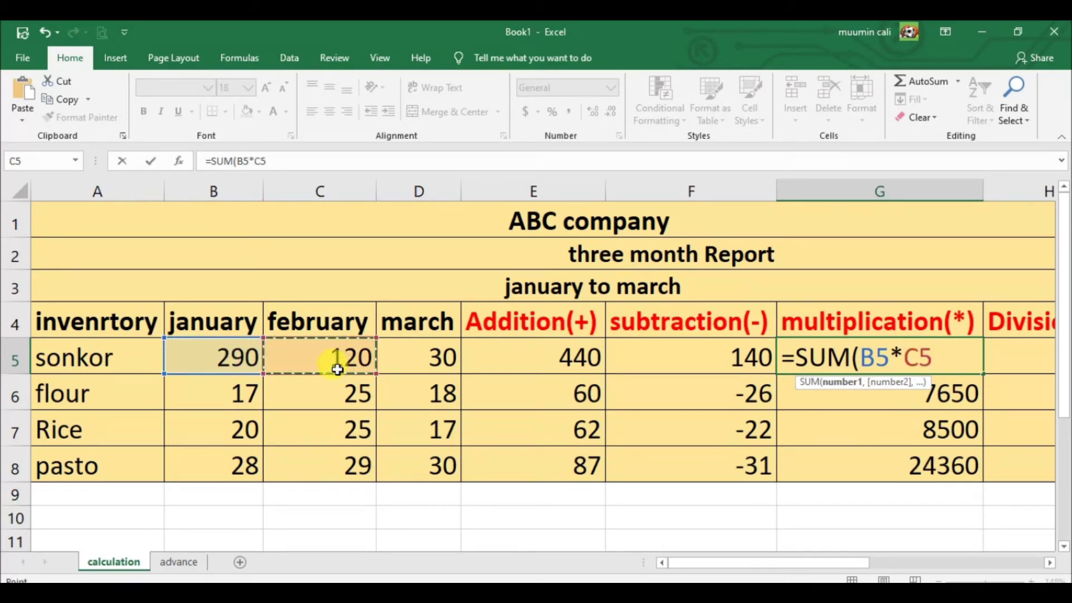
type("*")
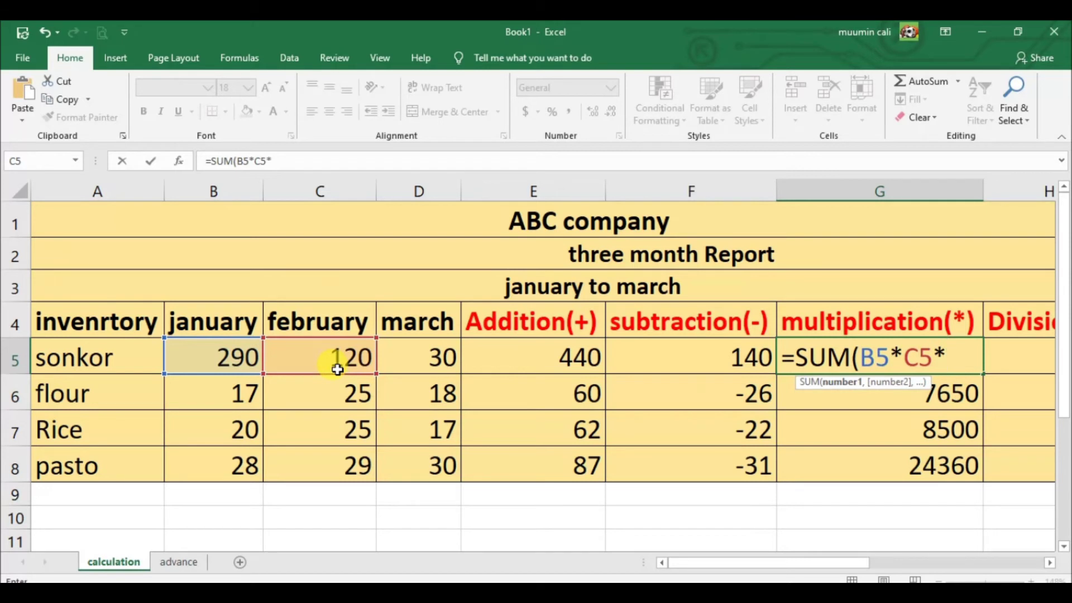
left_click(423, 359)
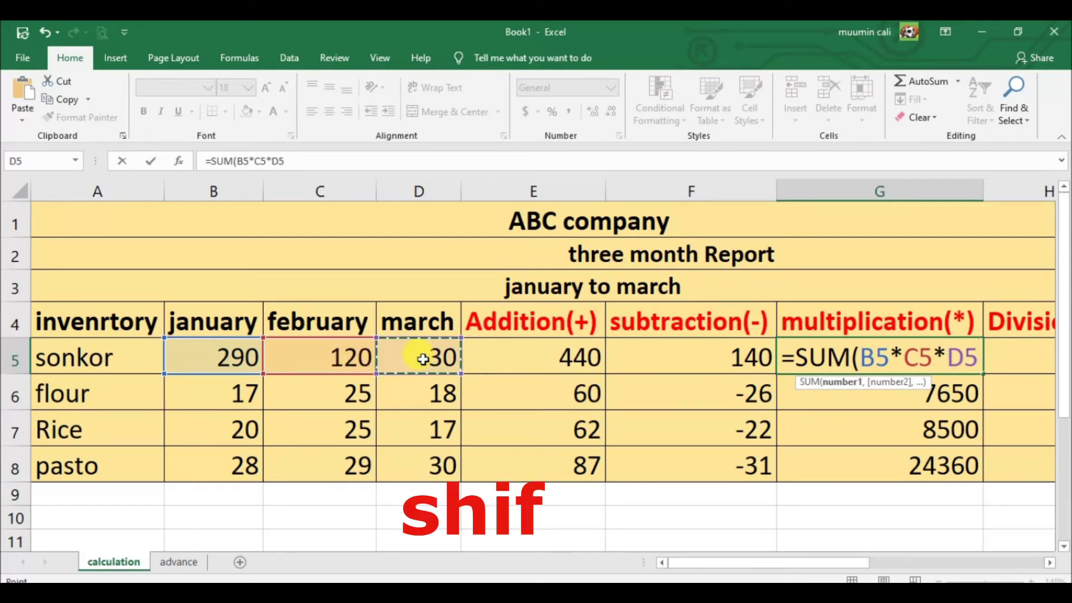
key("Return")
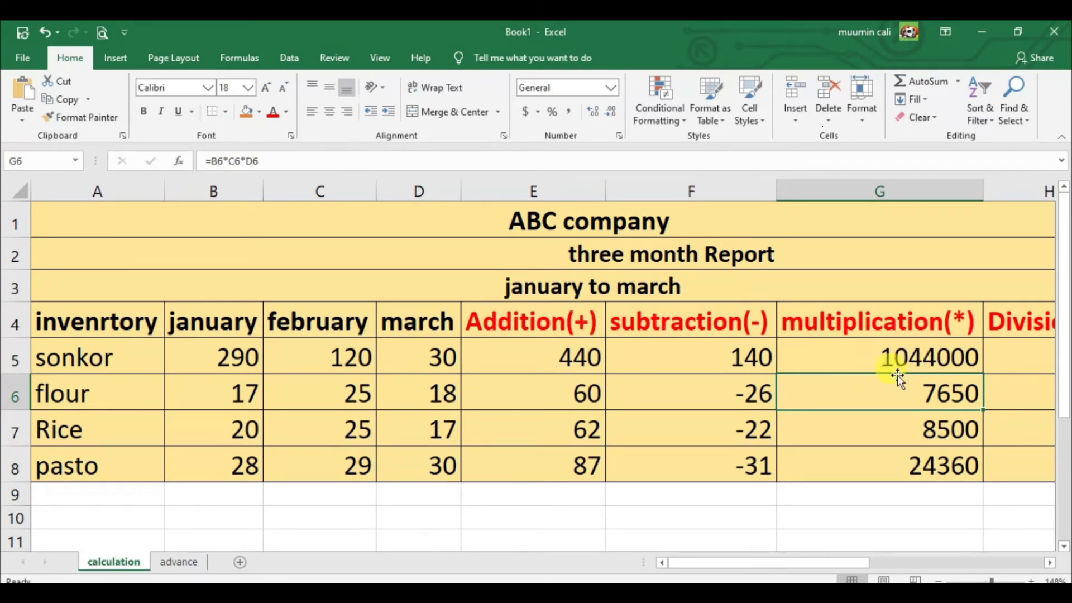
left_click_drag(782, 561, 848, 564)
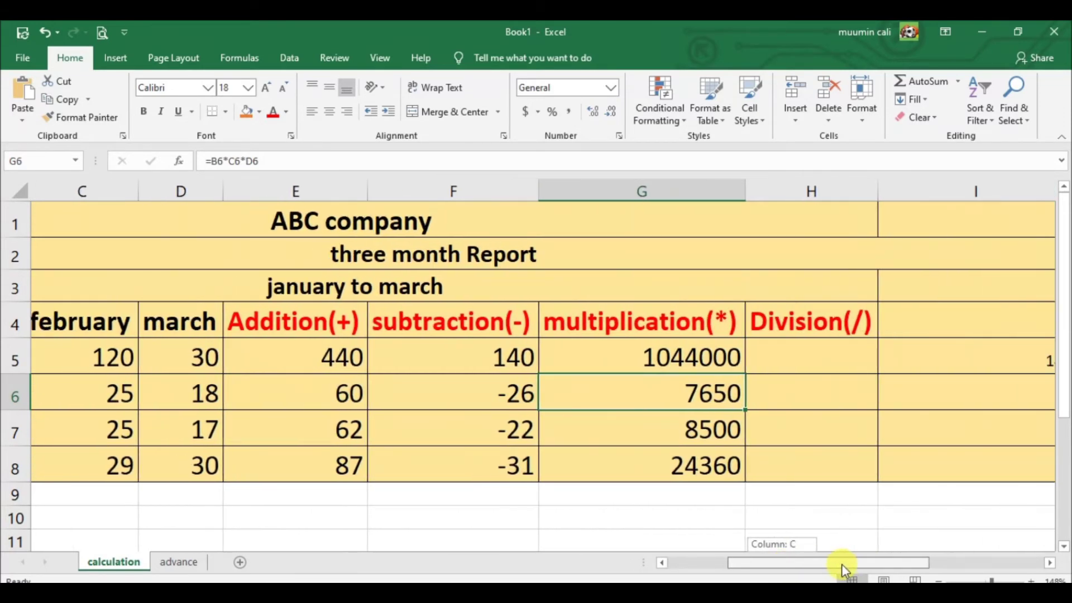
Build the division formula =B5/C5/D5 in H5 from the three month cells.
mouse_move(848, 565)
left_mouse_down()
mouse_move(905, 561)
mouse_move(804, 561)
left_mouse_up()
left_click(900, 361)
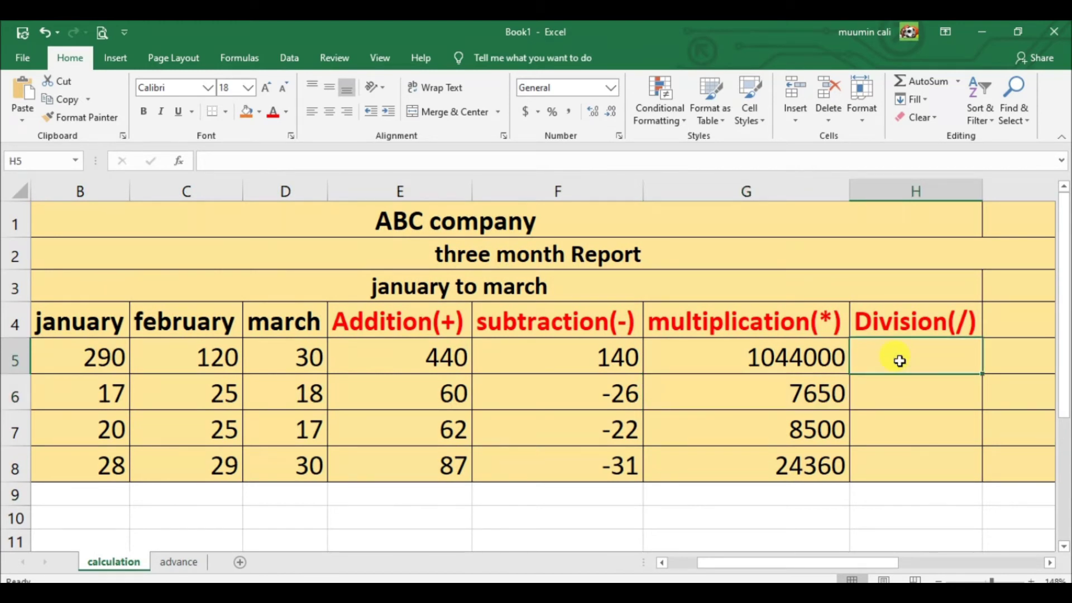
type("=")
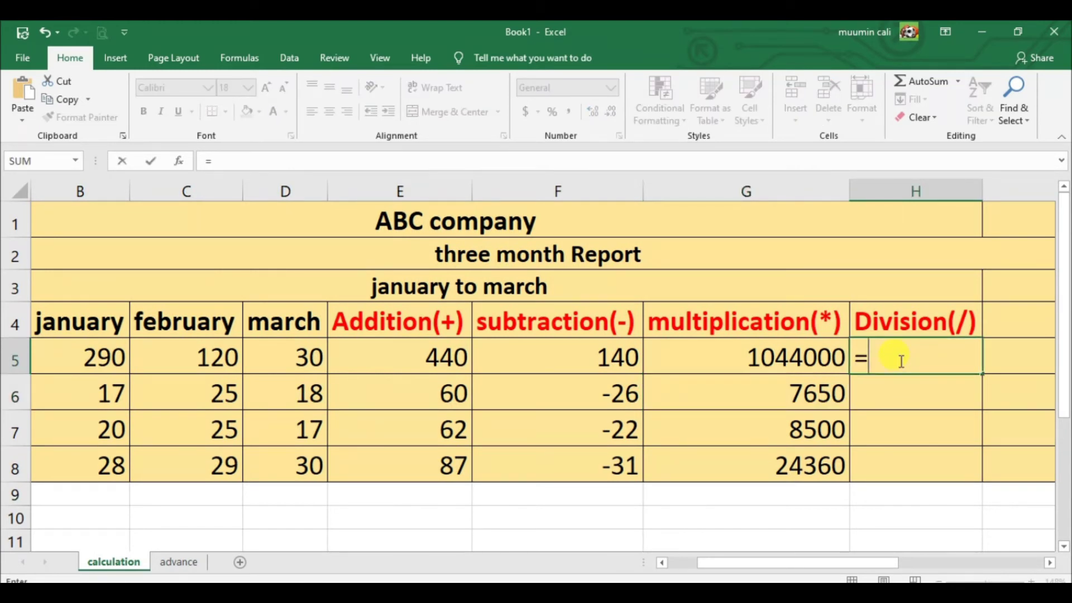
type("di")
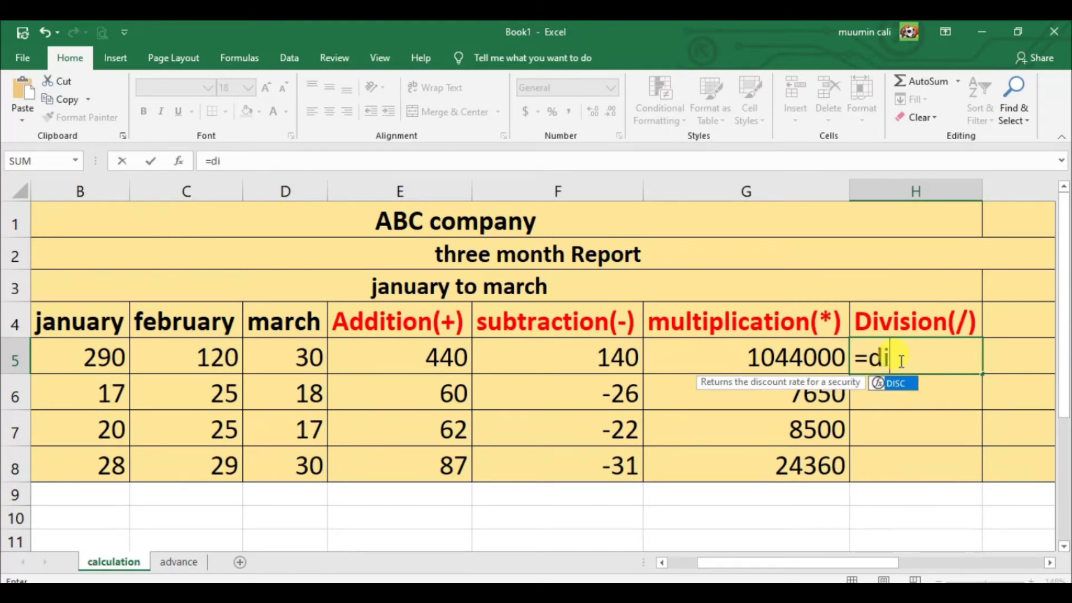
key("BackSpace")
key("BackSpace")
key("Escape")
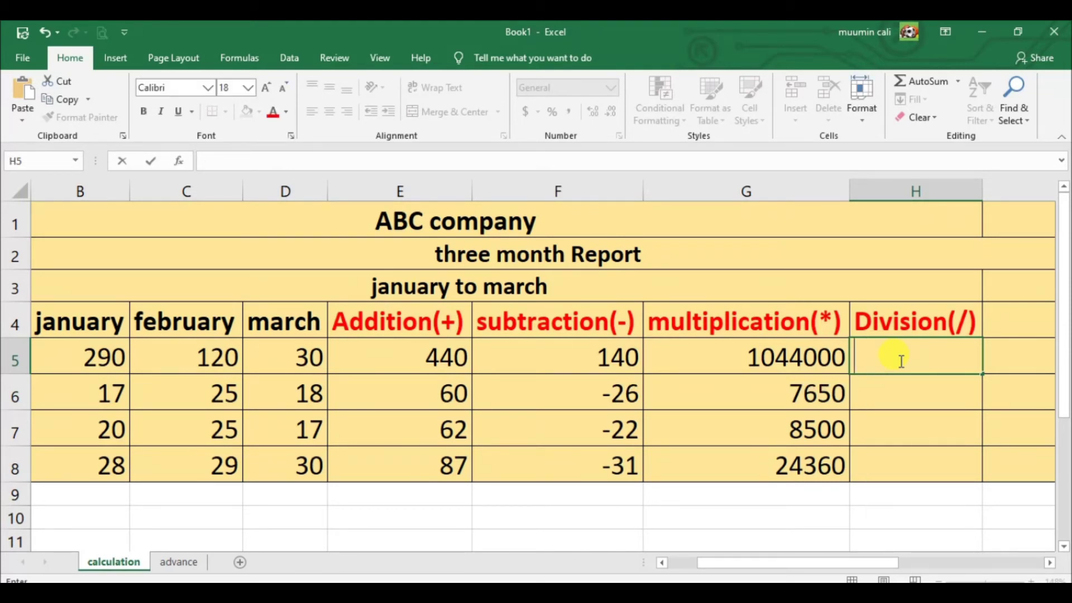
type("=")
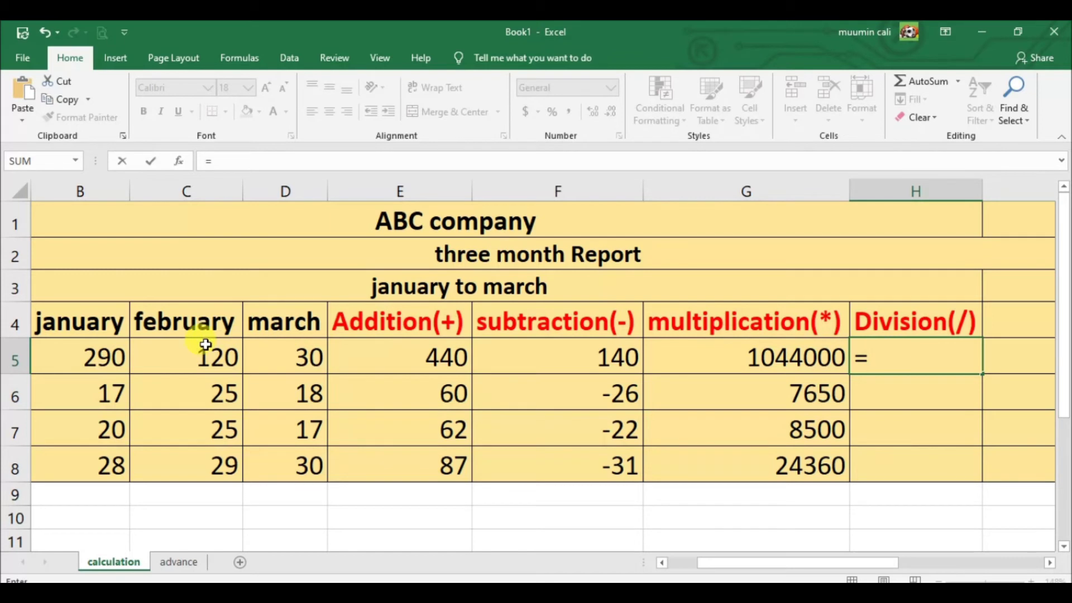
left_click(103, 358)
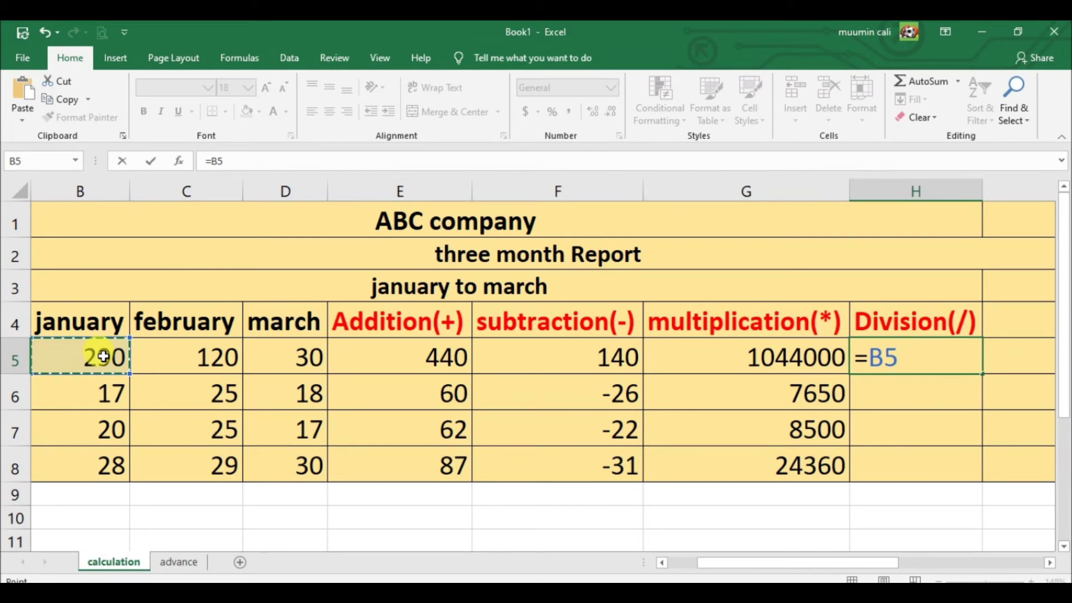
type("/")
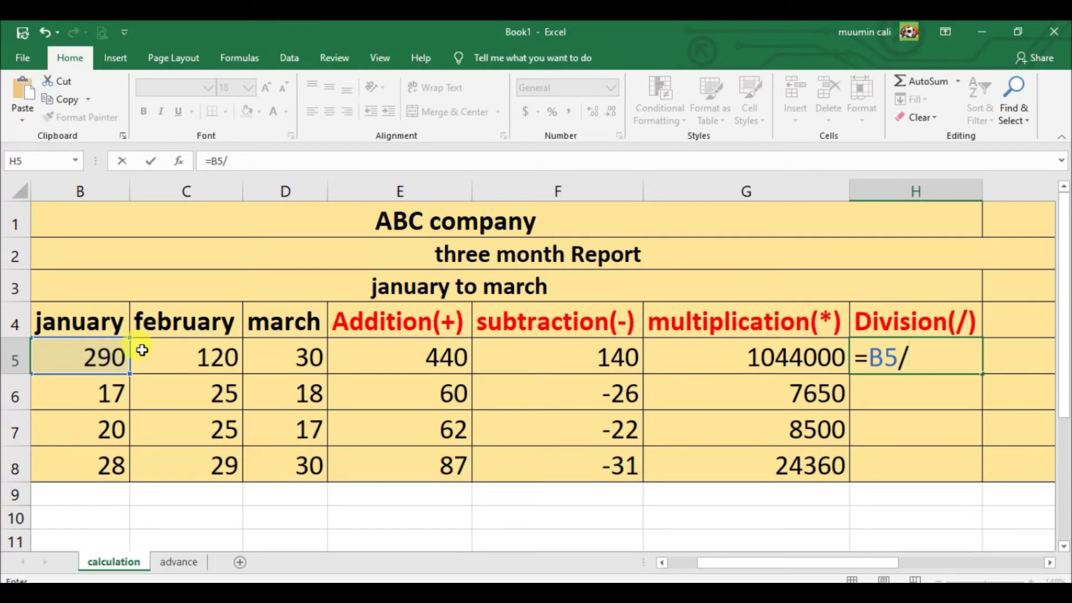
left_click(209, 359)
type("/")
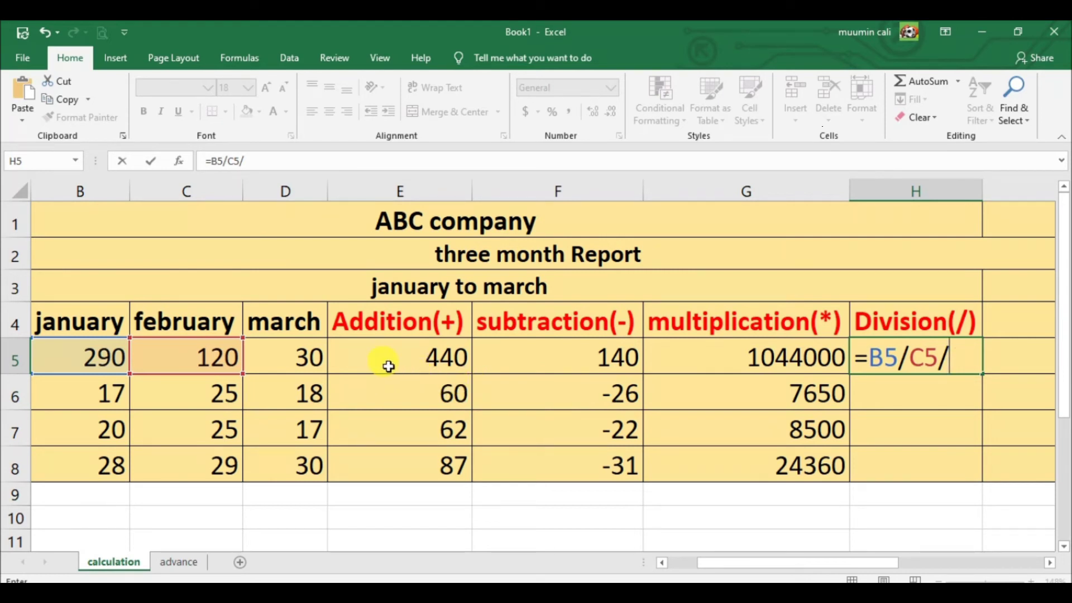
left_click(286, 363)
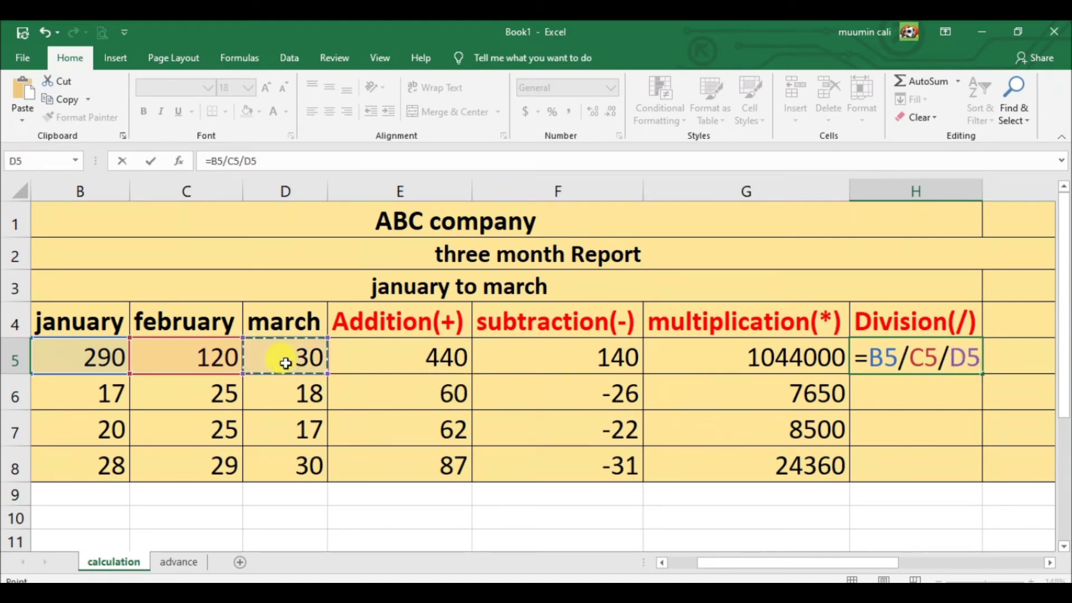
Commit it and fill down through H8: 0.080556, 0.037778, 0.047059, 0.032184.
key("Return")
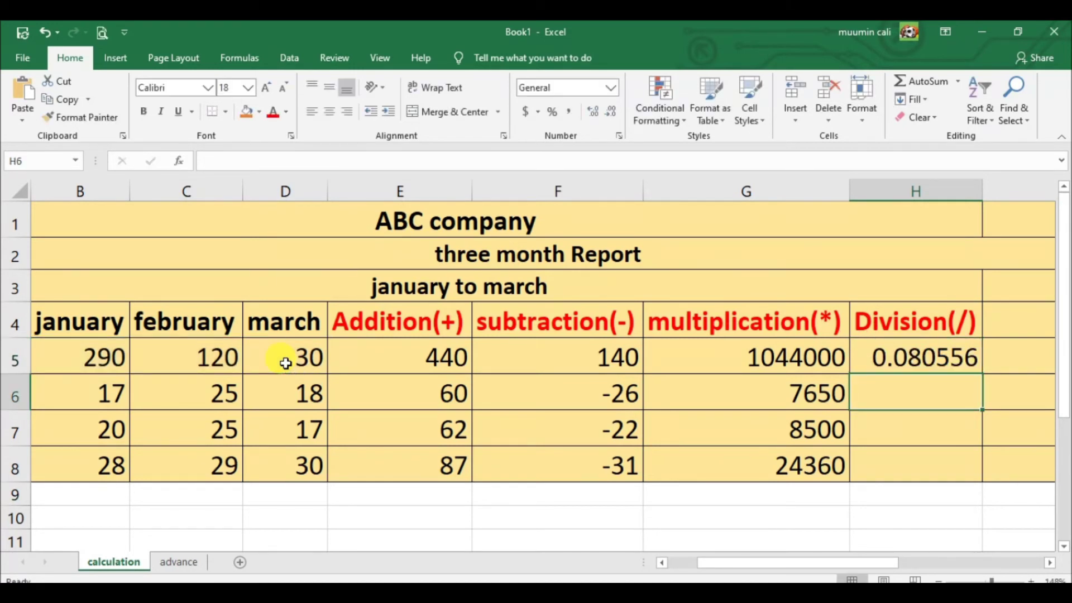
left_click(959, 359)
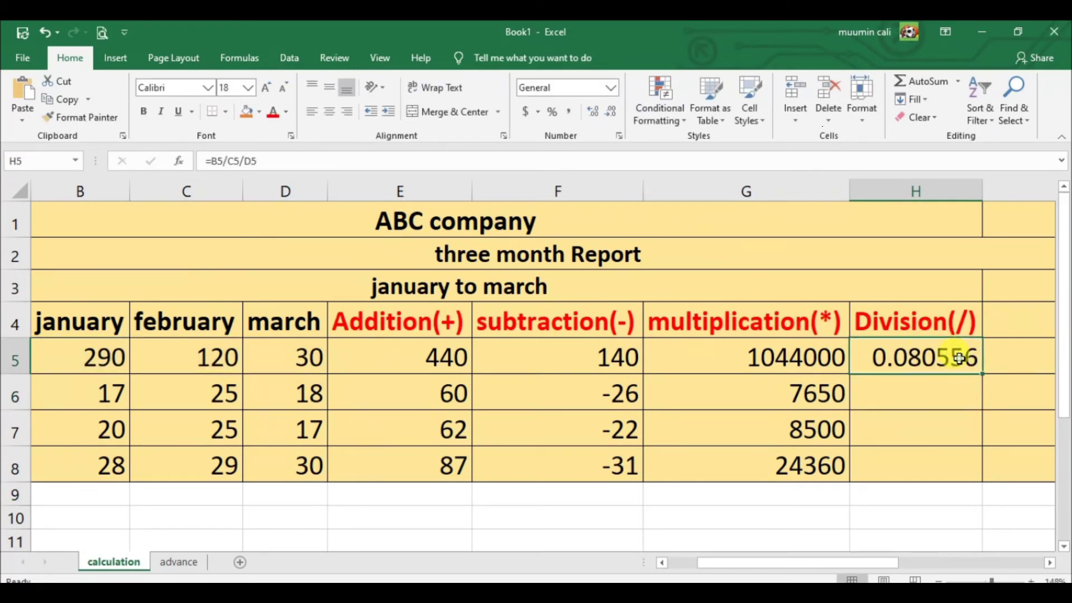
left_click_drag(981, 373, 981, 472)
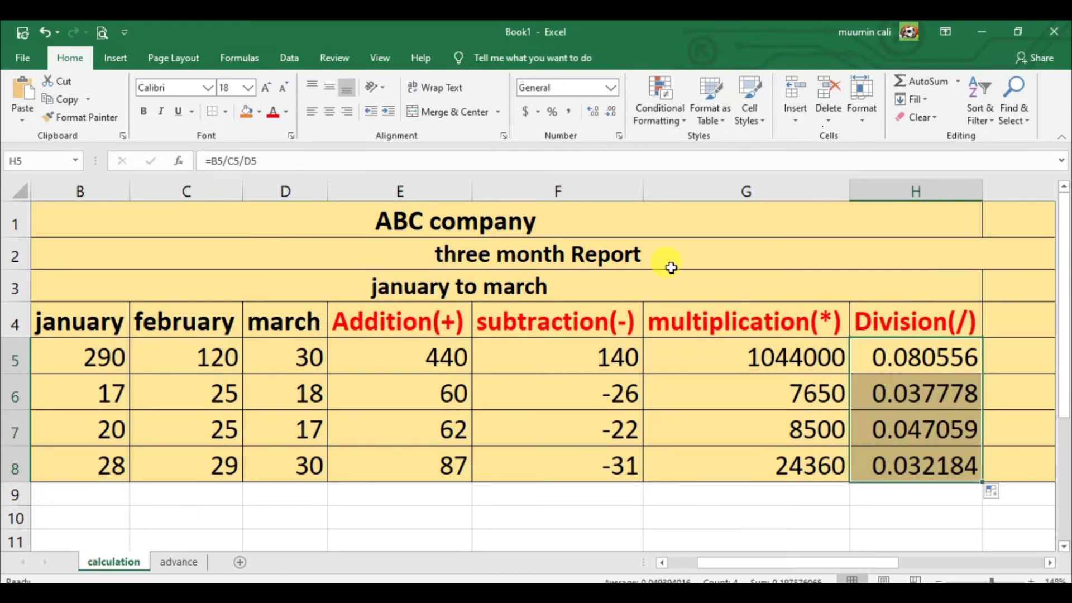
Adjust H5:H8 decimals to four places: 0.0806, 0.0378, 0.0471 and 0.0322.
left_click(611, 113)
left_click(612, 113)
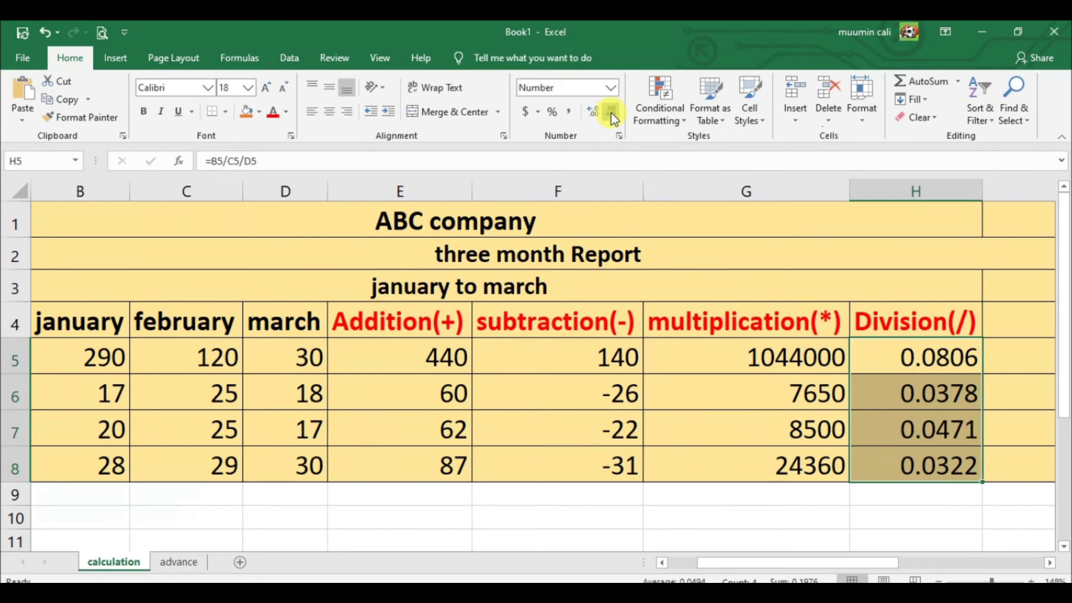
left_click(615, 114)
left_click(615, 114)
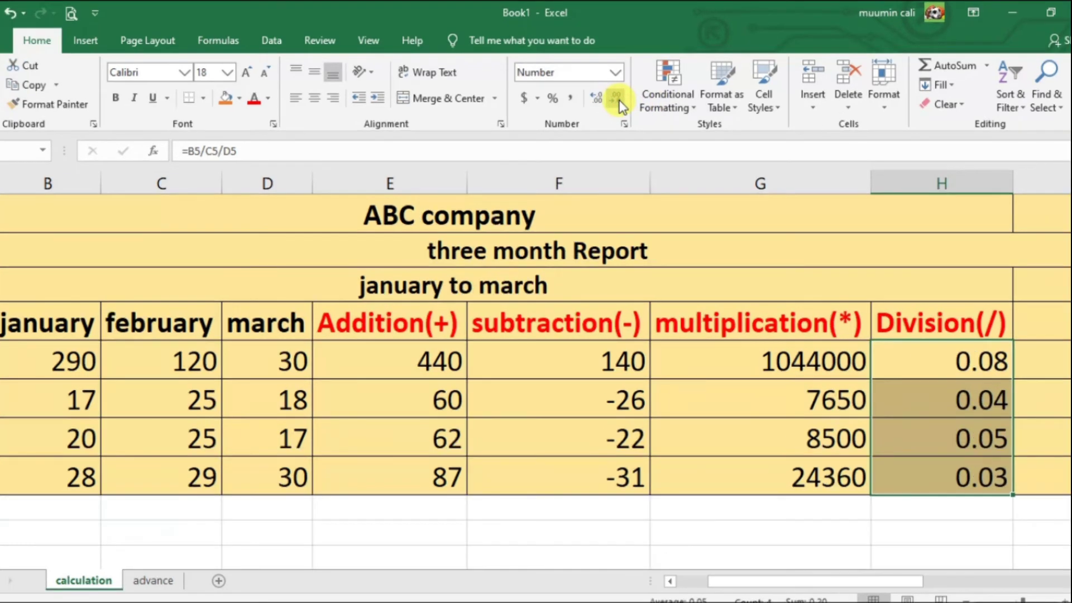
left_click(598, 99)
left_click(597, 99)
left_click(597, 100)
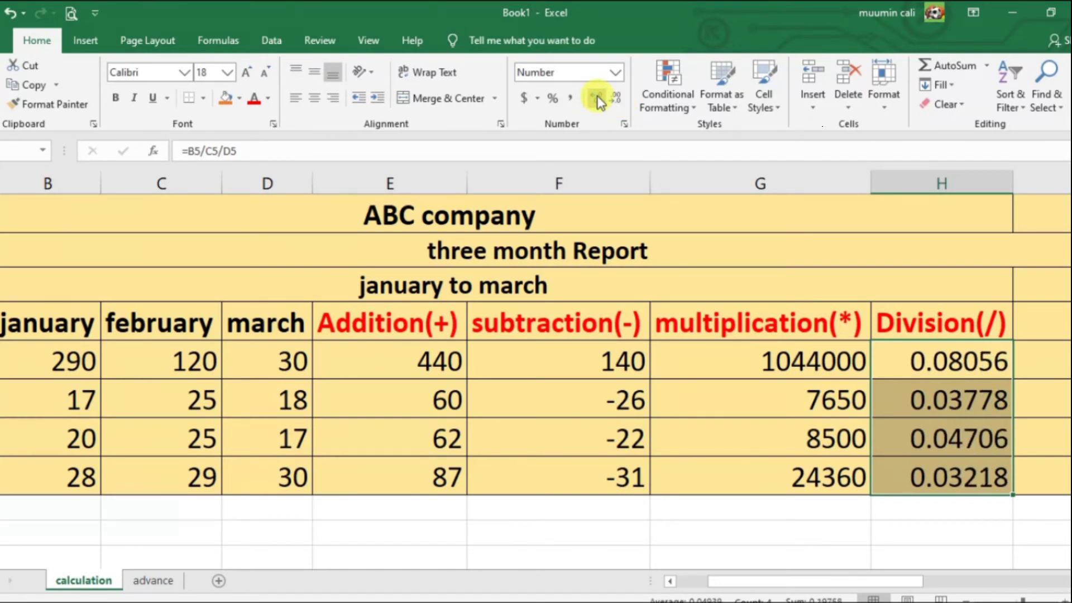
left_click(612, 100)
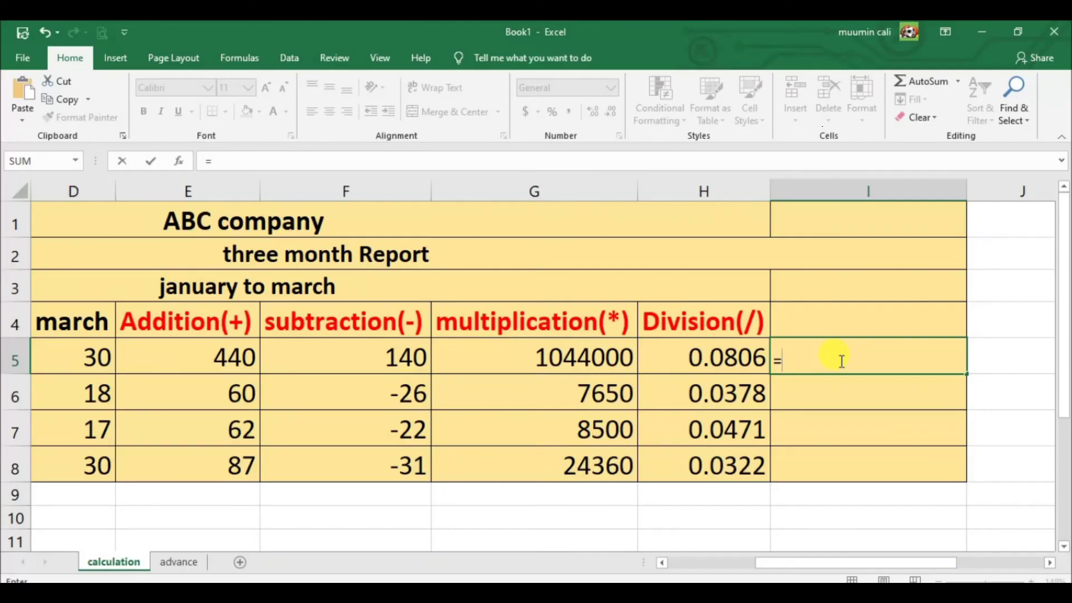
Enter =SUM(C5:D5)-B5 in I5, giving -140 for sonkor.
type("sum")
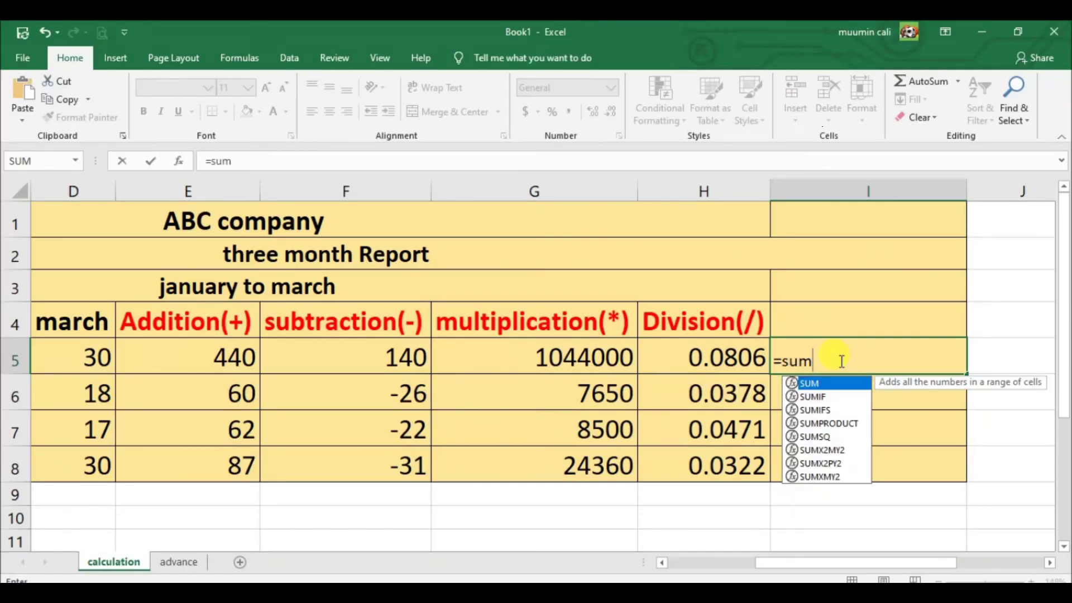
key("Tab")
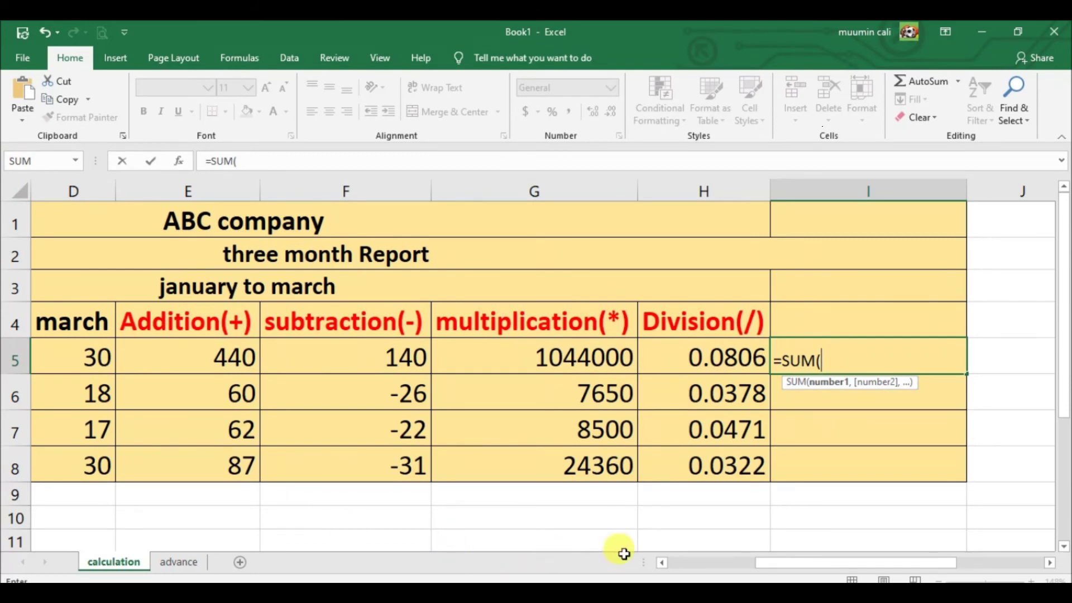
left_click_drag(791, 561, 694, 565)
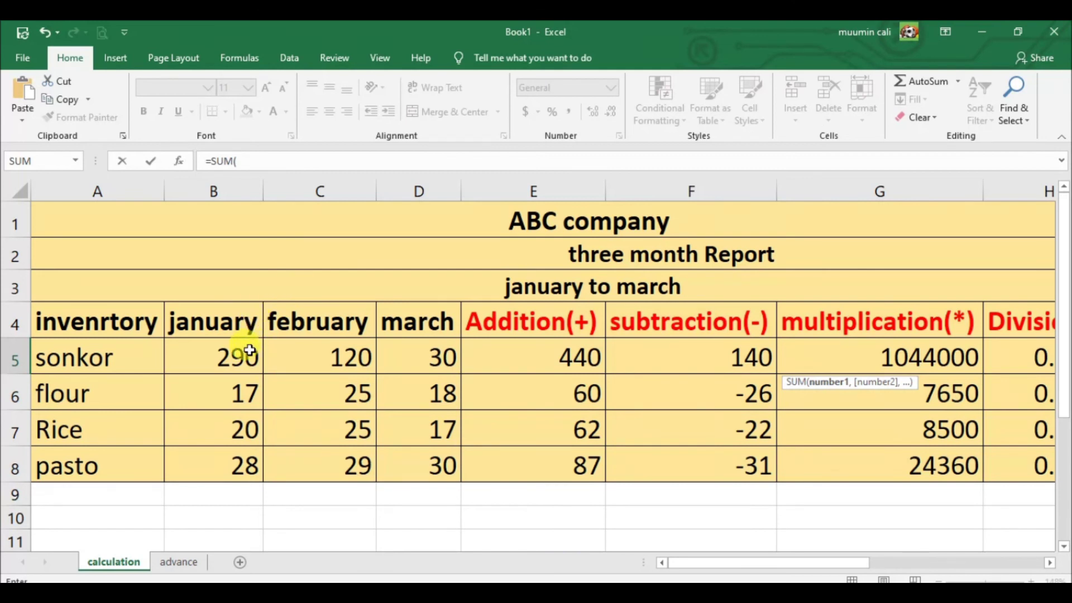
left_click_drag(291, 358, 394, 358)
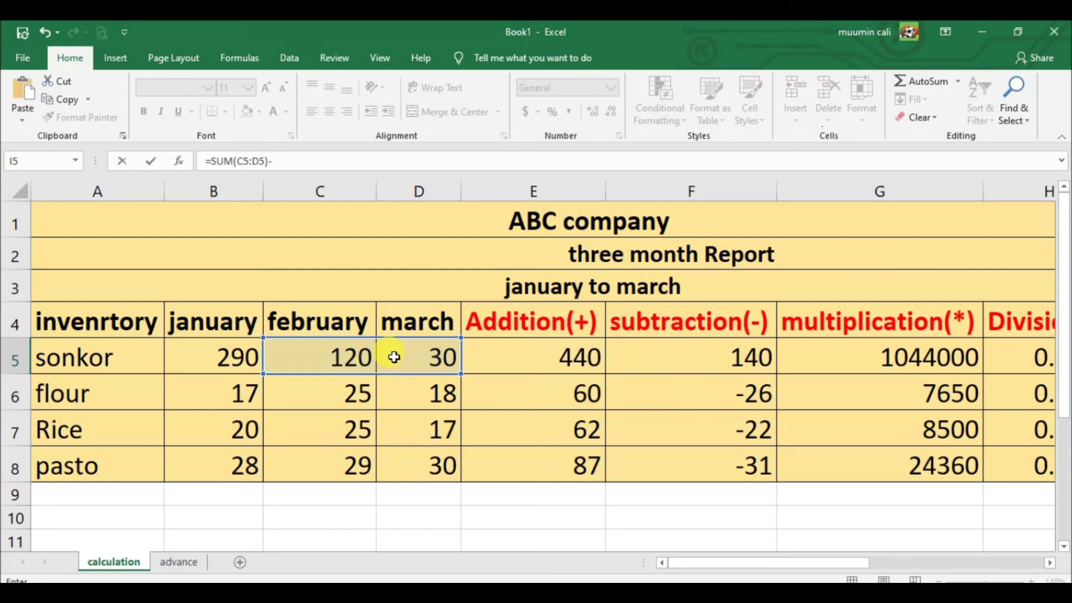
left_click(225, 357)
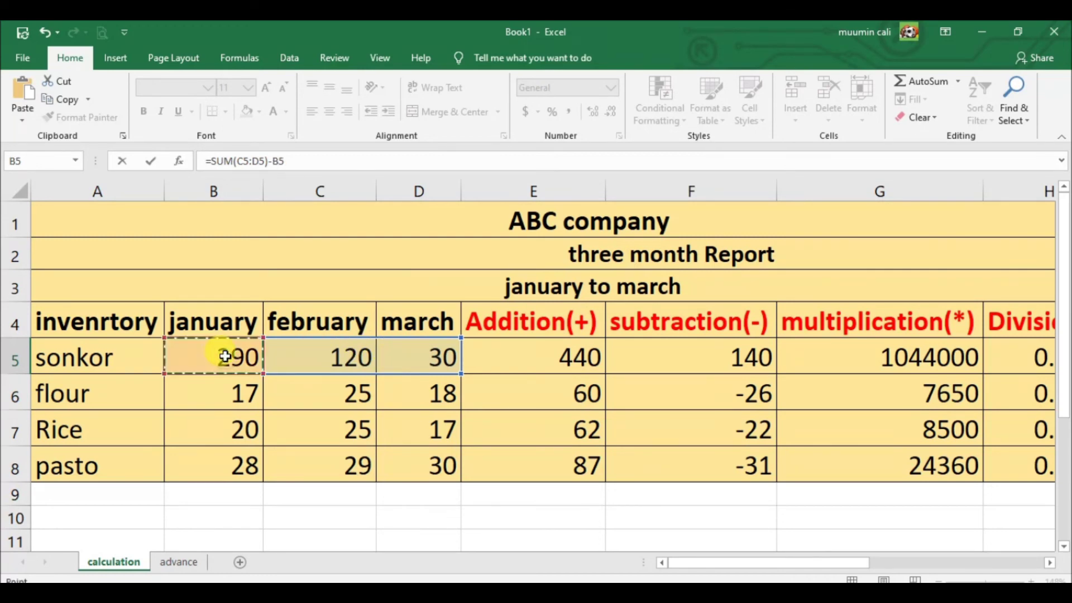
mouse_move(694, 563)
left_mouse_down()
mouse_move(892, 561)
mouse_move(838, 563)
left_mouse_up()
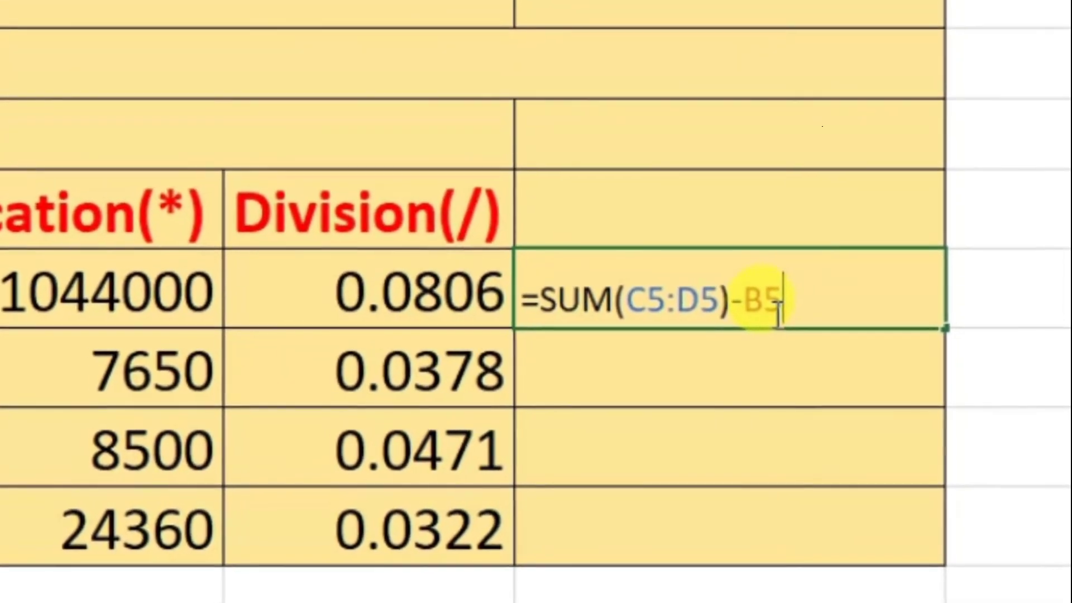
key("Return")
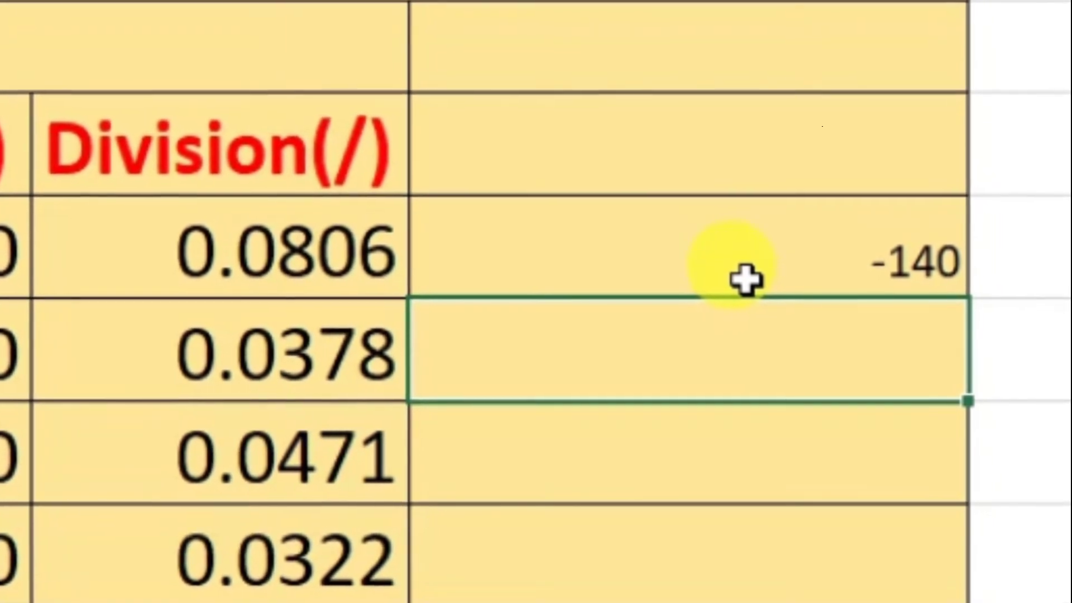